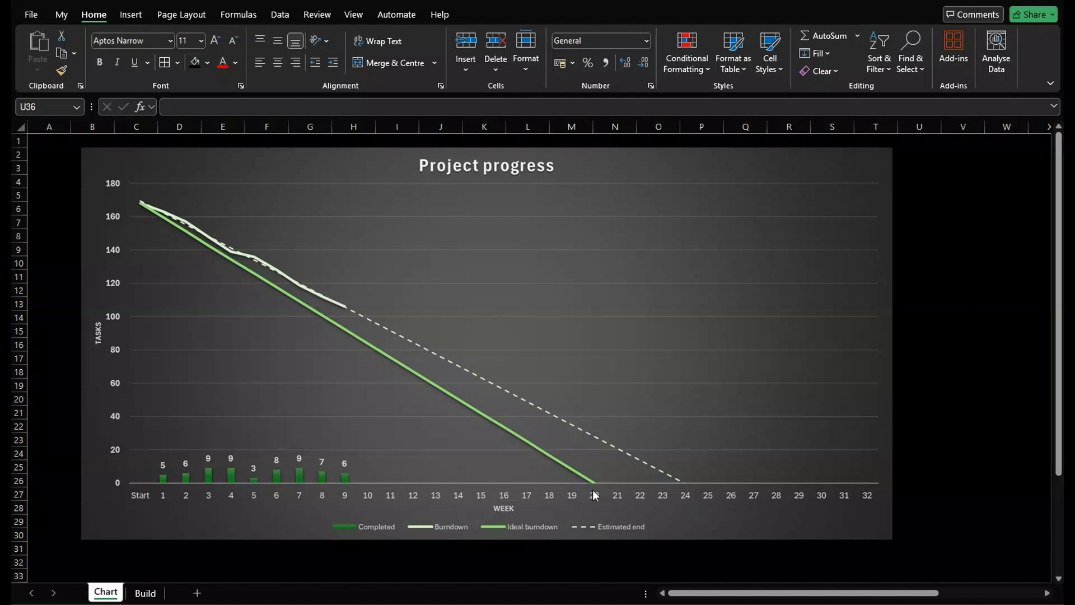
# Switch to the Build sheet and give week 20's row a light orange fill.
pyautogui.click(145, 593)
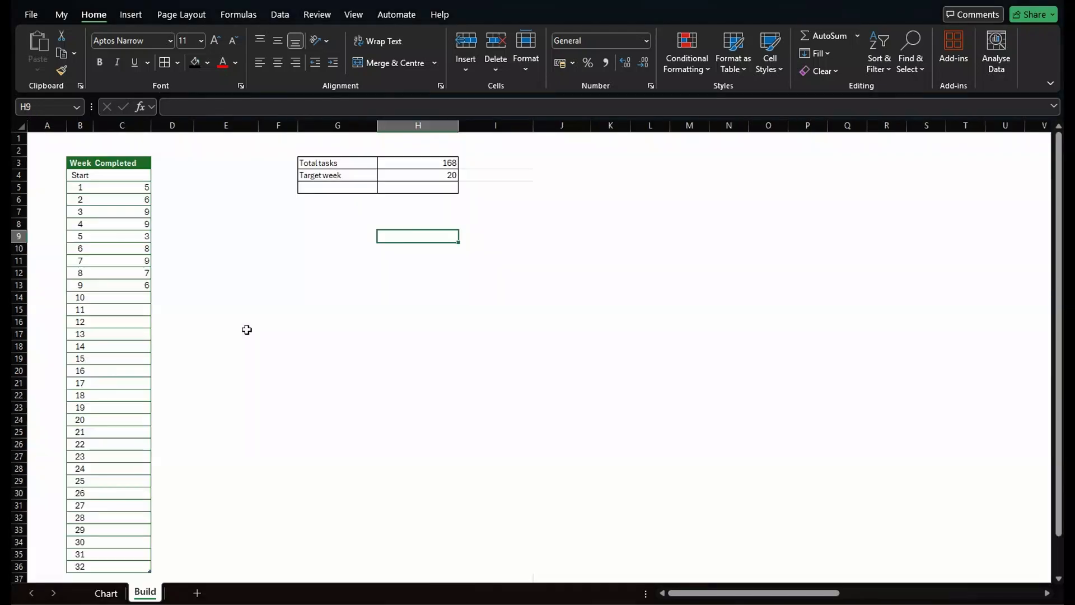
pyautogui.click(135, 189)
pyautogui.moveTo(135, 198); pyautogui.dragTo(146, 283)
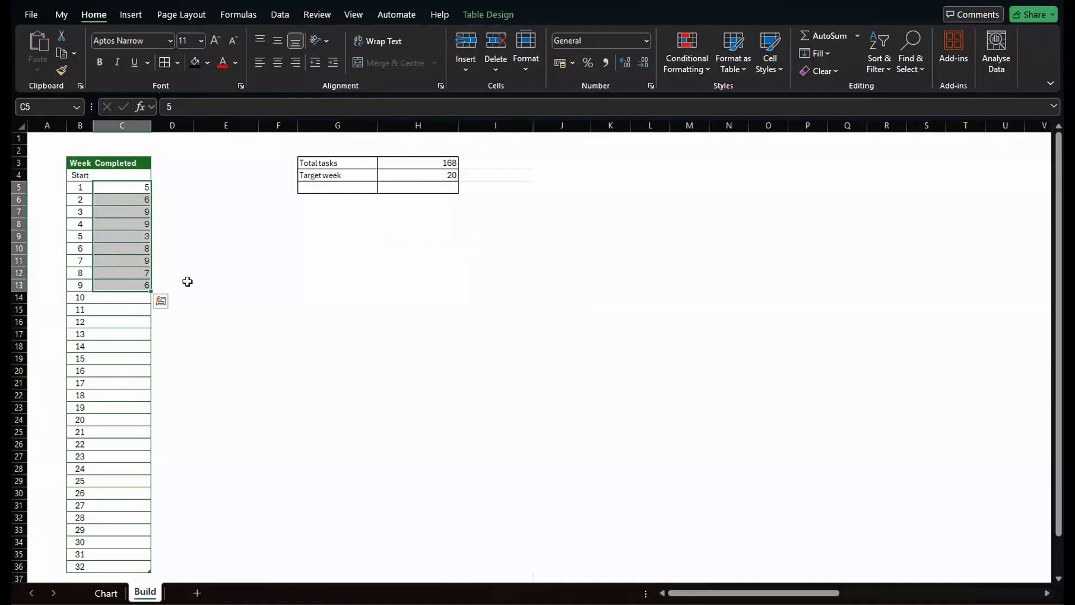
pyautogui.click(439, 163)
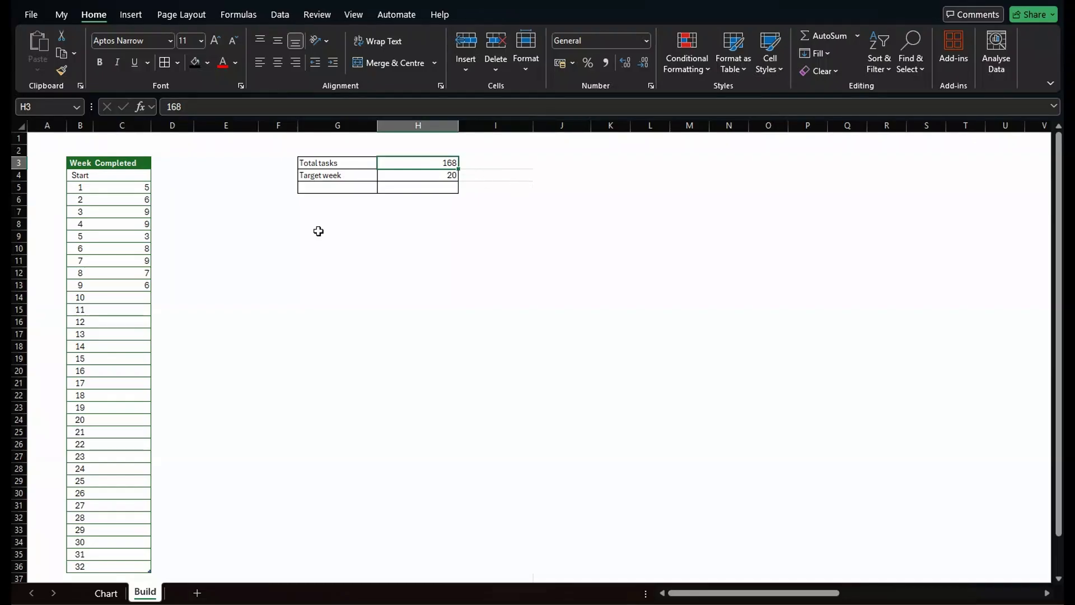
pyautogui.press('Return')
pyautogui.moveTo(80, 421); pyautogui.dragTo(124, 420)
pyautogui.click(208, 63)
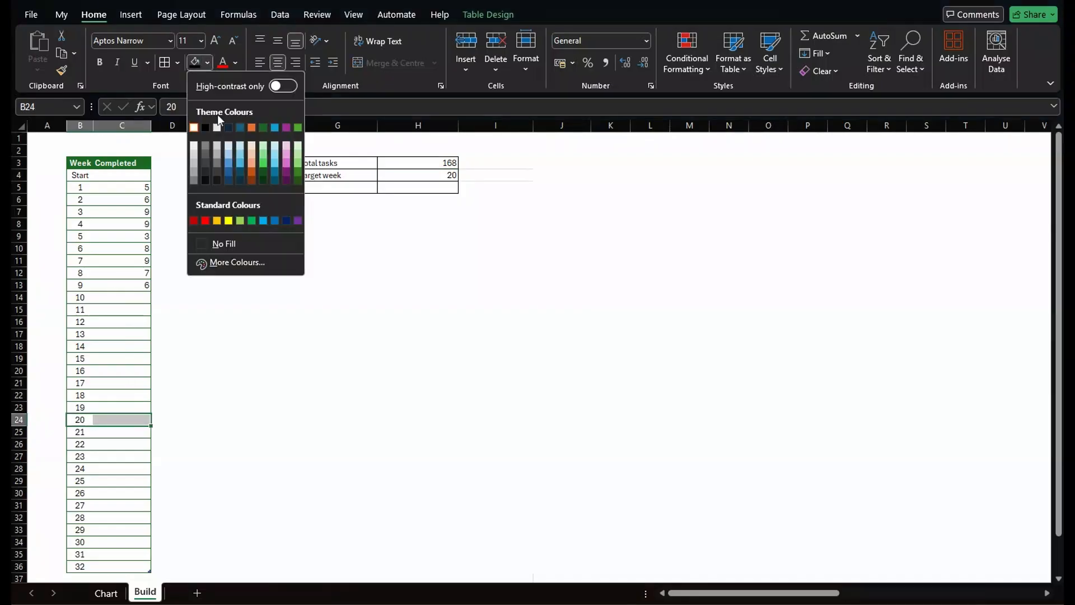
pyautogui.click(250, 143)
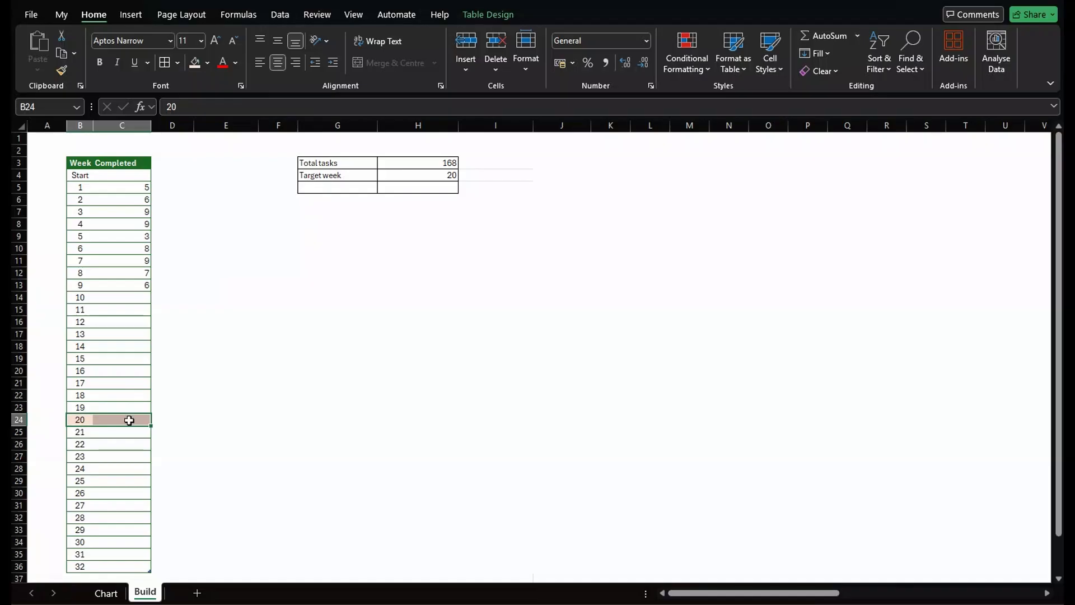
# Add an 'Ideal per week' label and compute it as Total tasks divided by Target week.
pyautogui.click(353, 187)
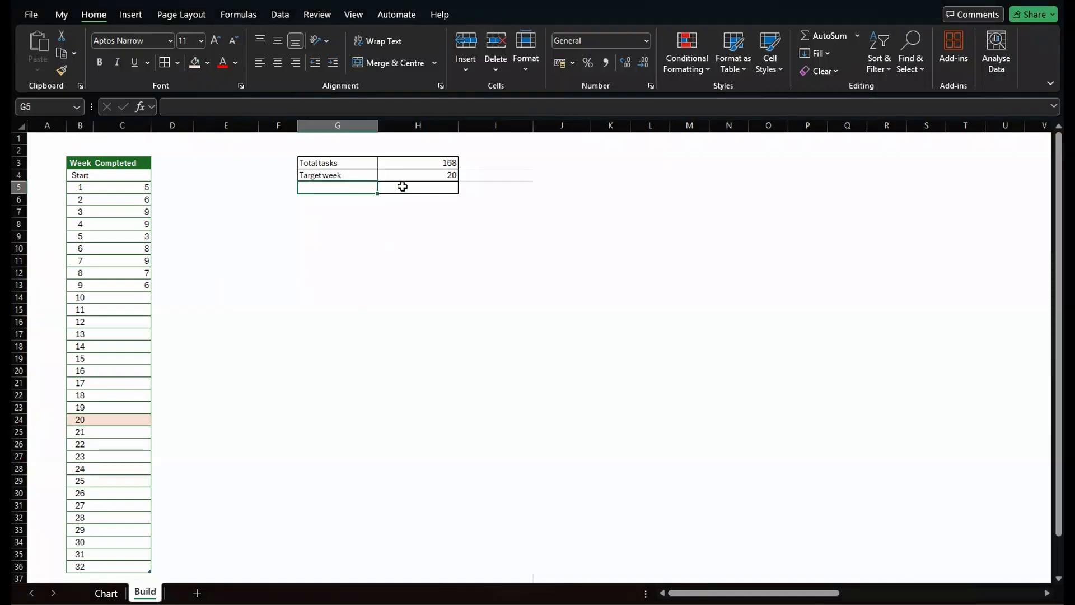
pyautogui.write('Id')
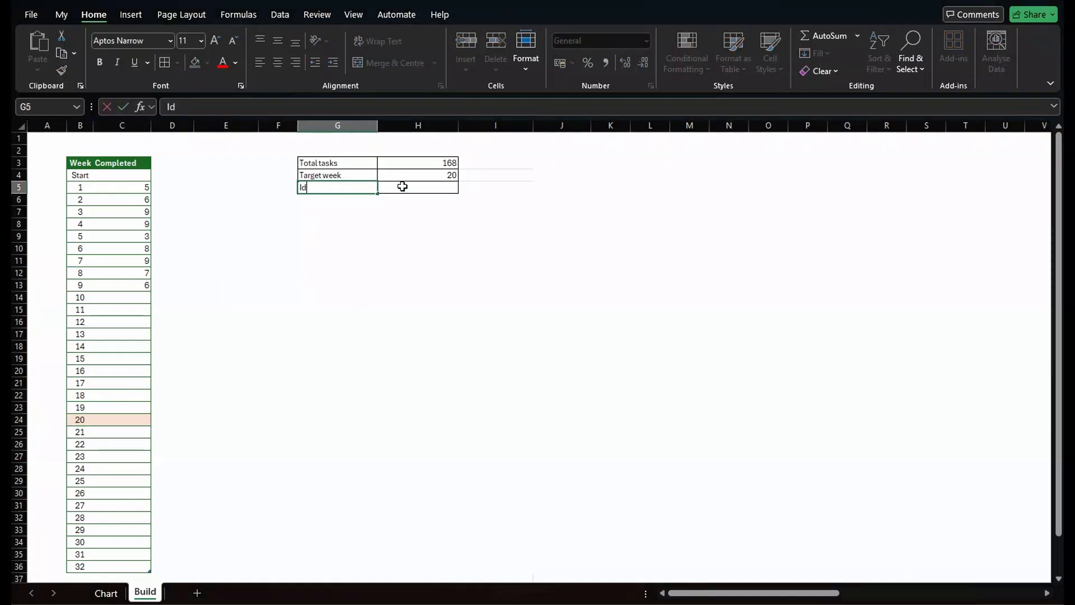
pyautogui.write('eal per week')
pyautogui.click(403, 187)
pyautogui.write('=')
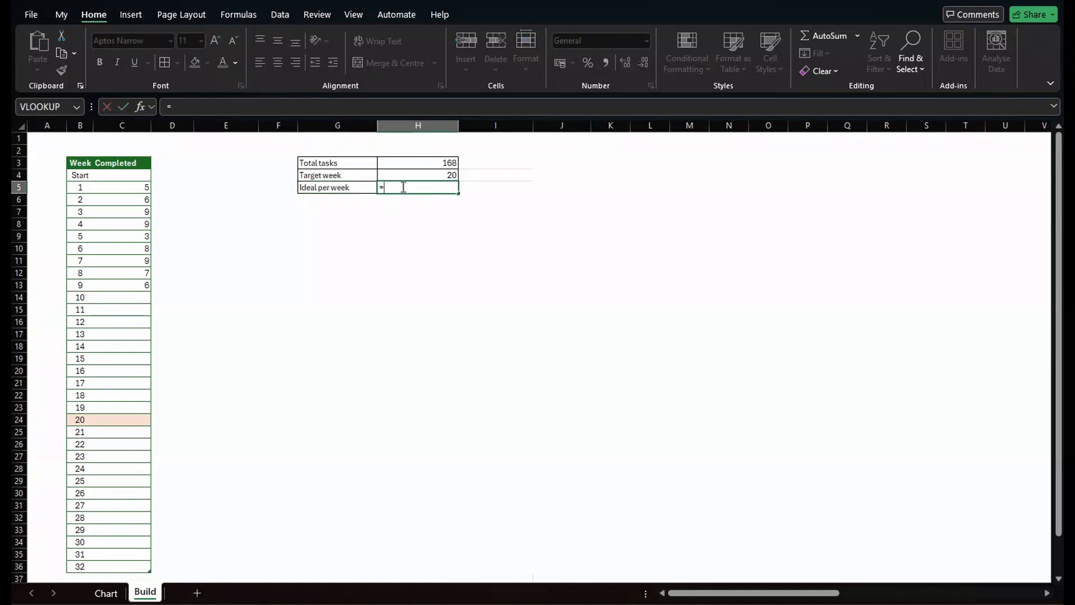
pyautogui.click(435, 163)
pyautogui.write('/')
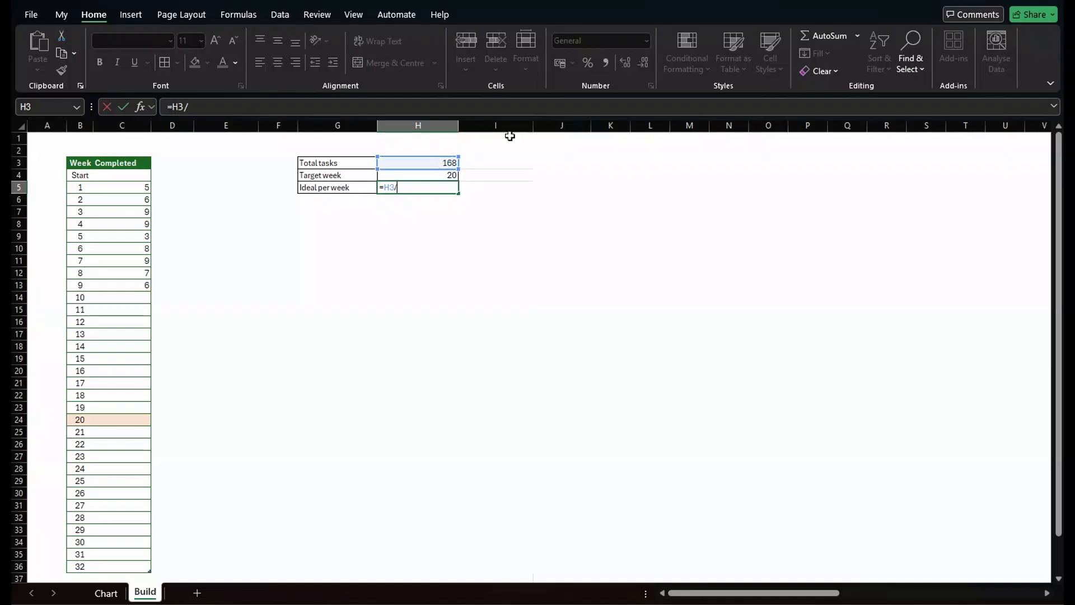
pyautogui.click(437, 176)
pyautogui.press('Return')
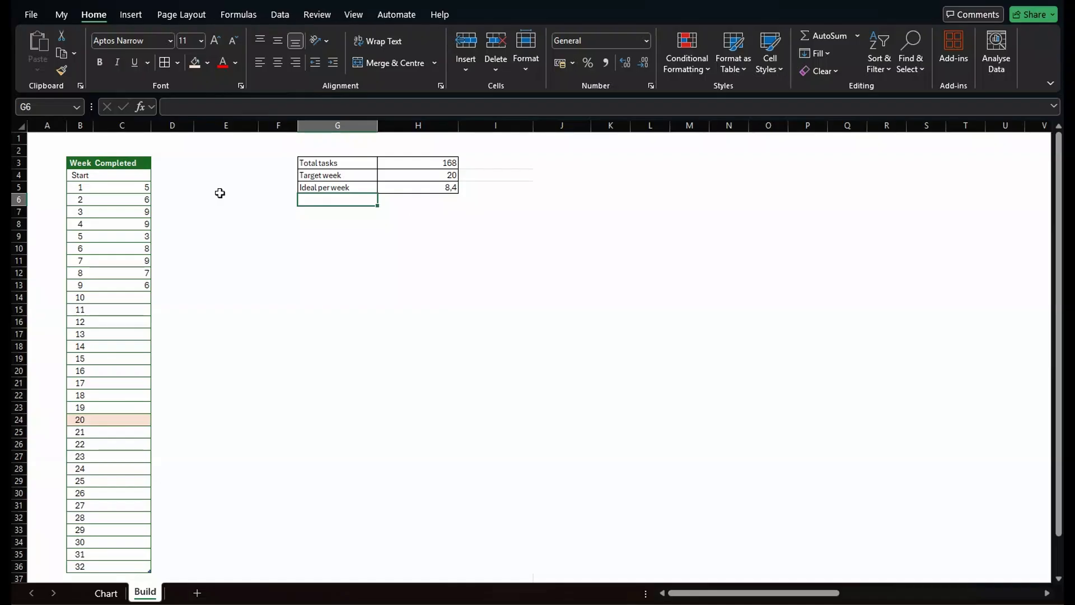
# Add 'Burndown' and 'Ideal burndown' column headers to the table.
pyautogui.click(171, 162)
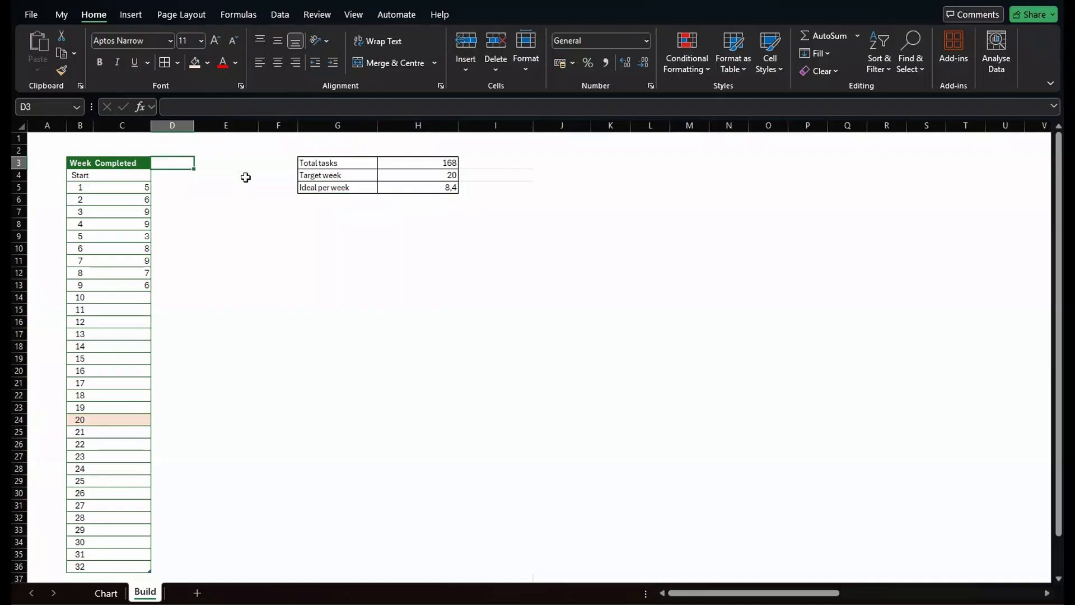
pyautogui.write('Burndown')
pyautogui.press('Tab')
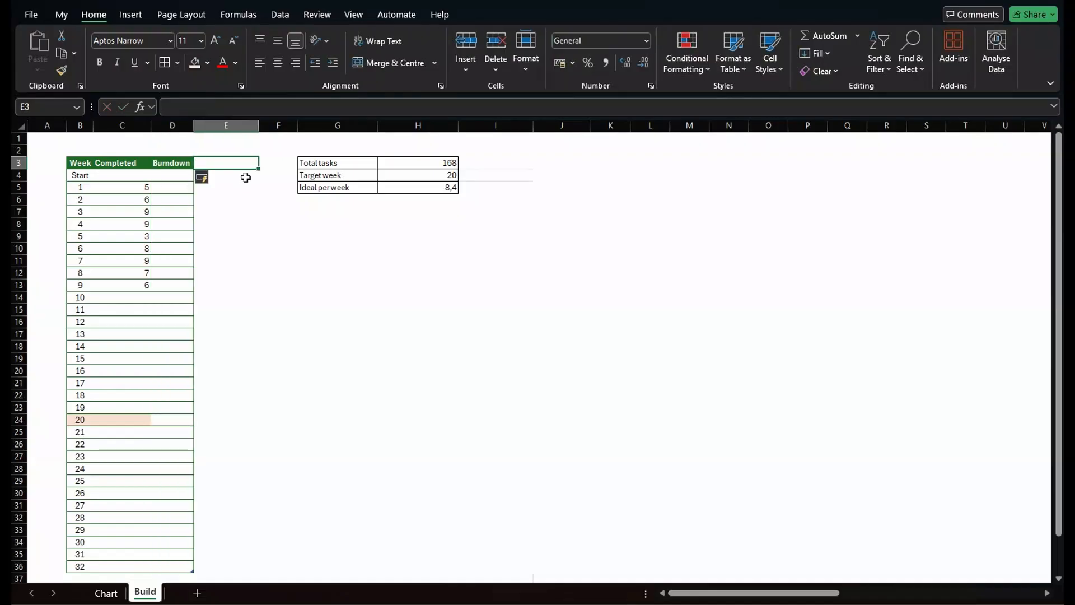
pyautogui.write('Ideal b')
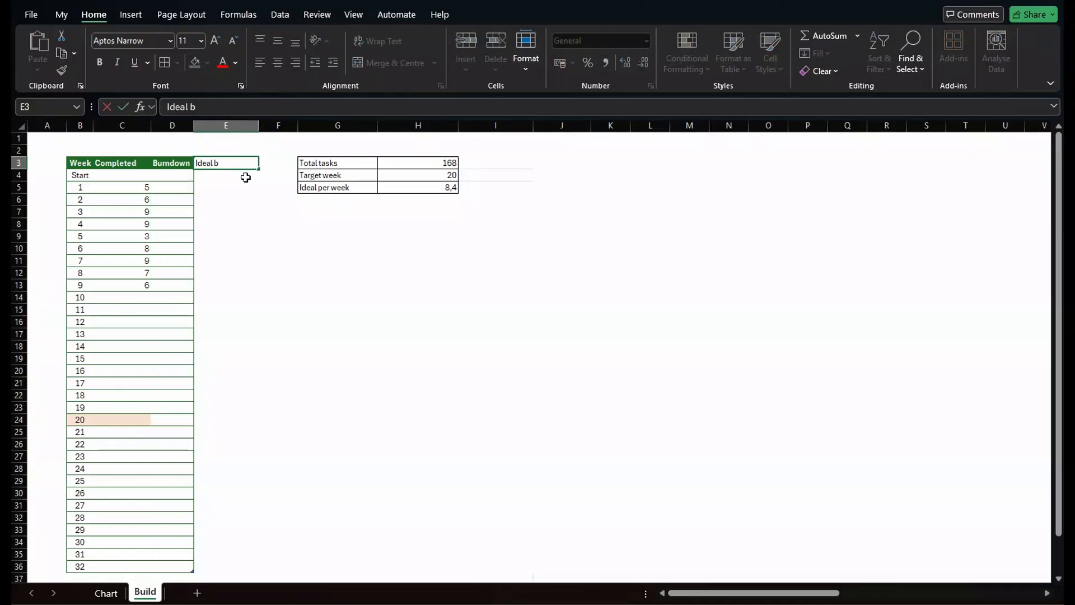
pyautogui.write('urndown')
pyautogui.press('Return')
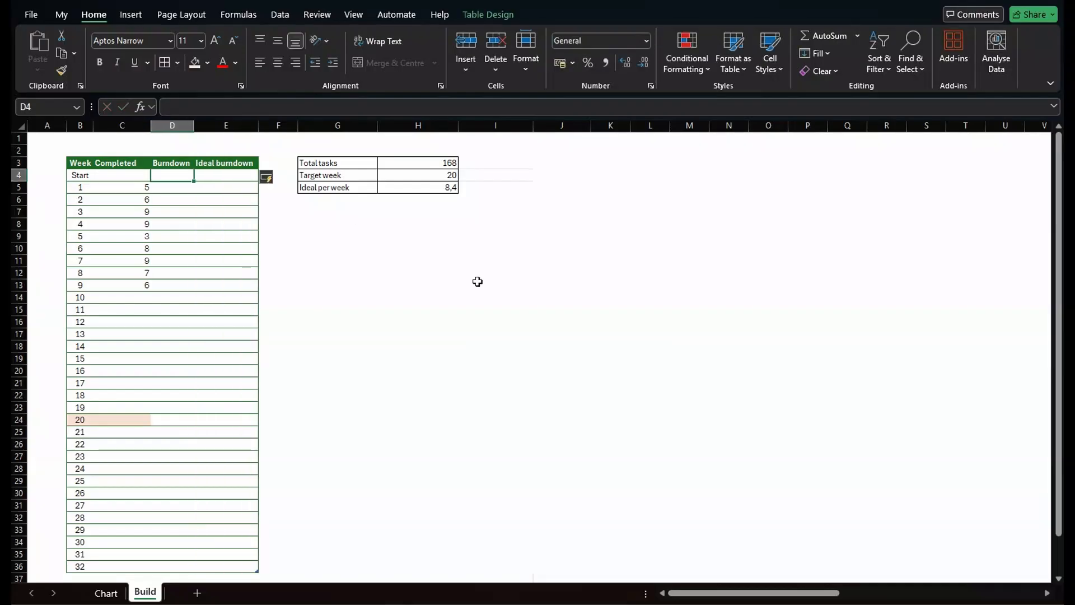
# Set the Burndown start value to reference Total tasks, undoing the automatic calculated column.
pyautogui.write('=')
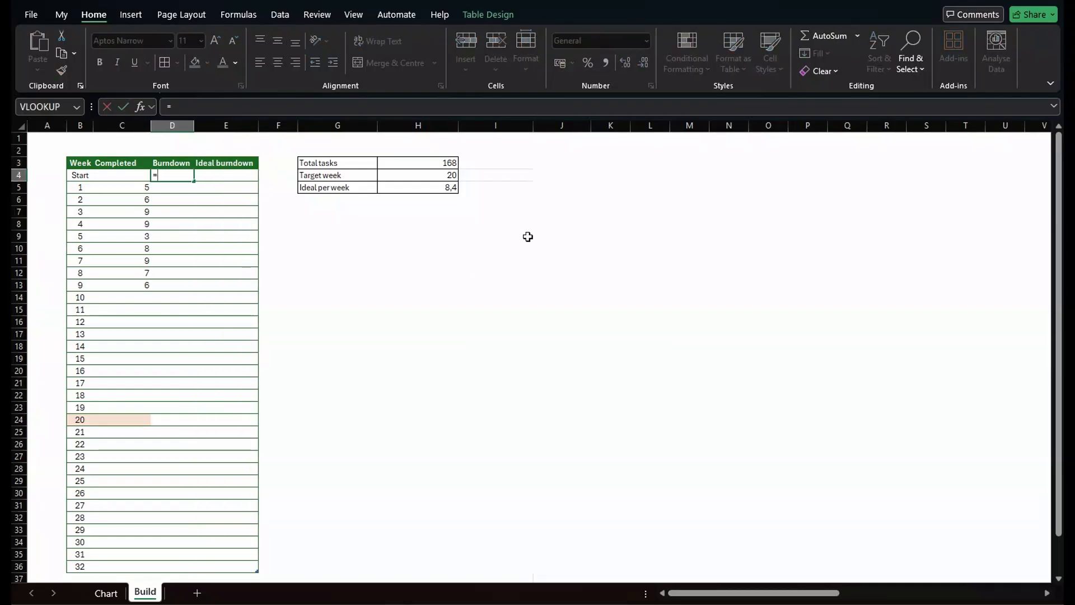
pyautogui.click(450, 162)
pyautogui.press('Return')
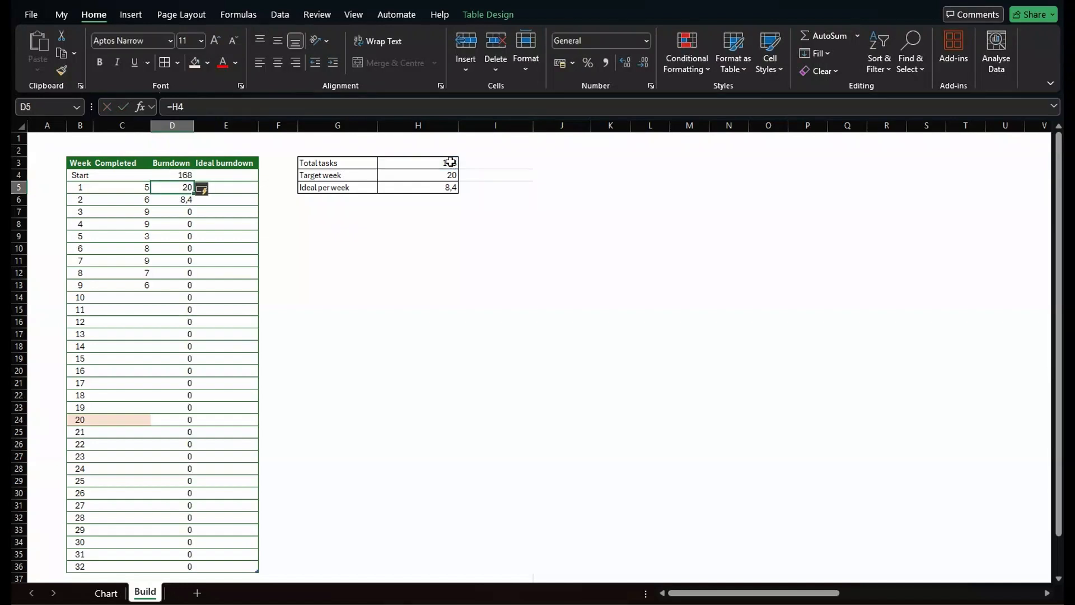
pyautogui.click(206, 193)
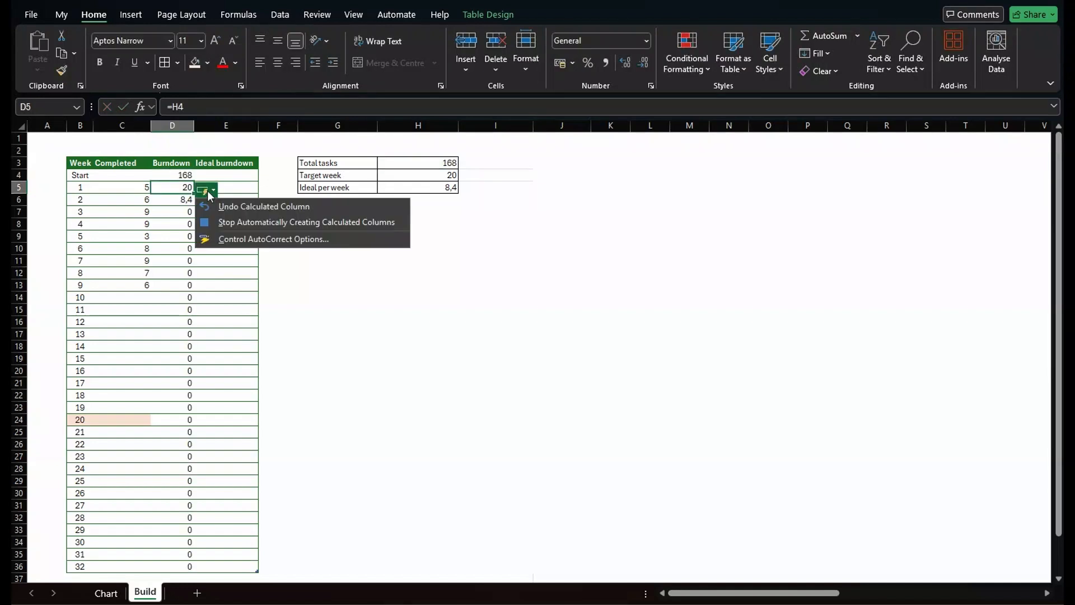
pyautogui.click(214, 208)
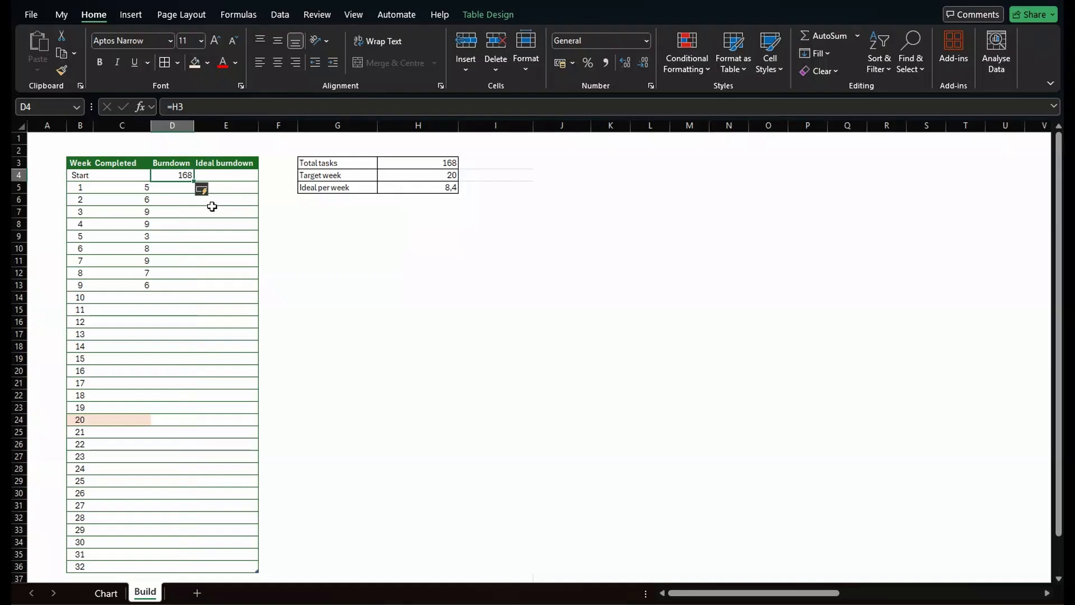
# Calculate week 1's burndown as the previous burndown minus Completed and fill it down to week 9.
pyautogui.click(180, 187)
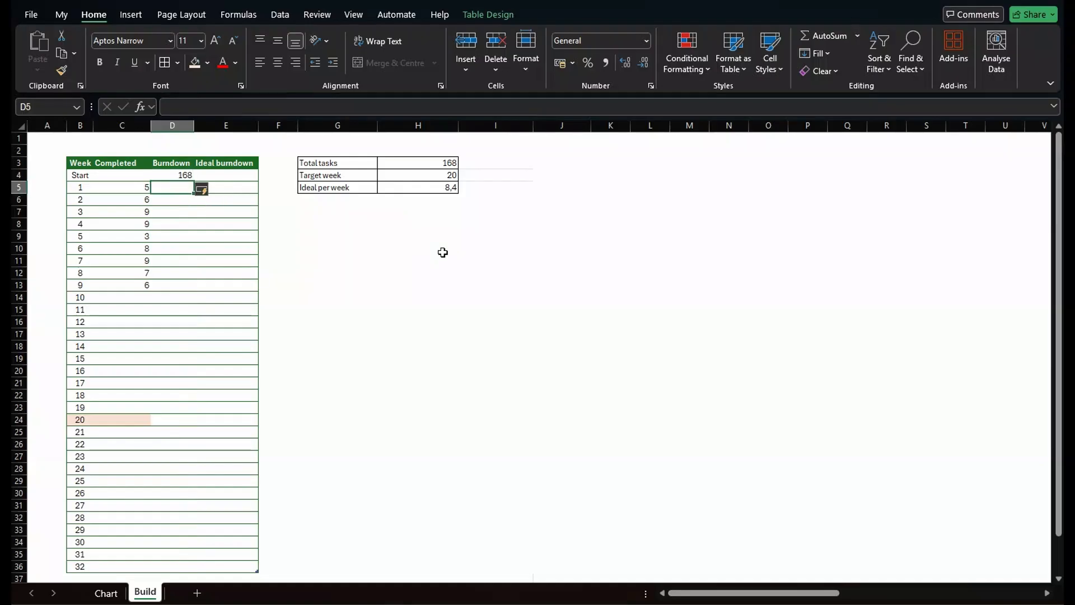
pyautogui.write('=')
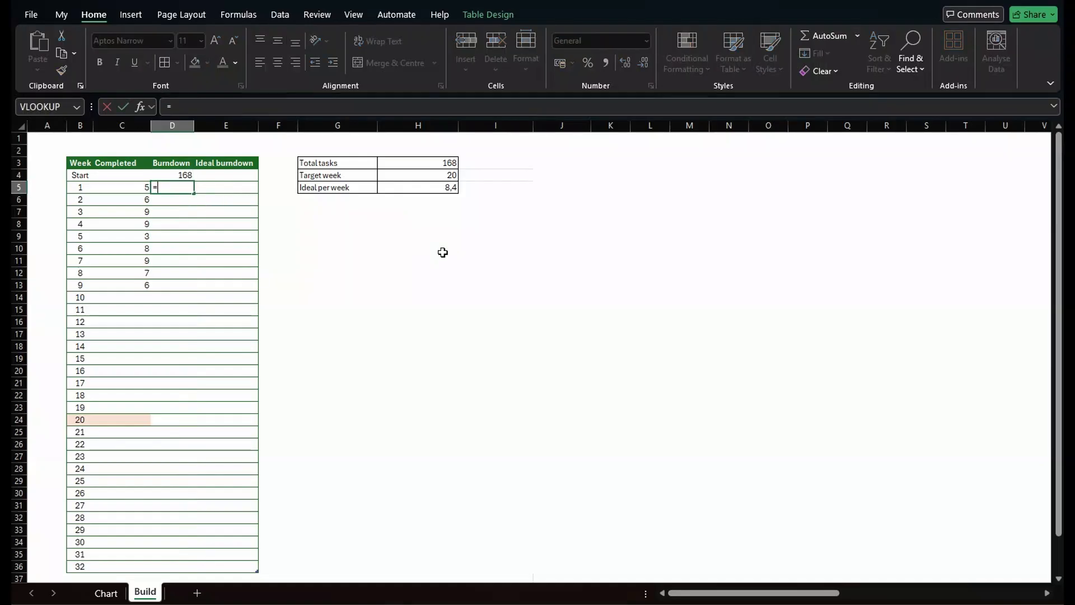
pyautogui.click(175, 176)
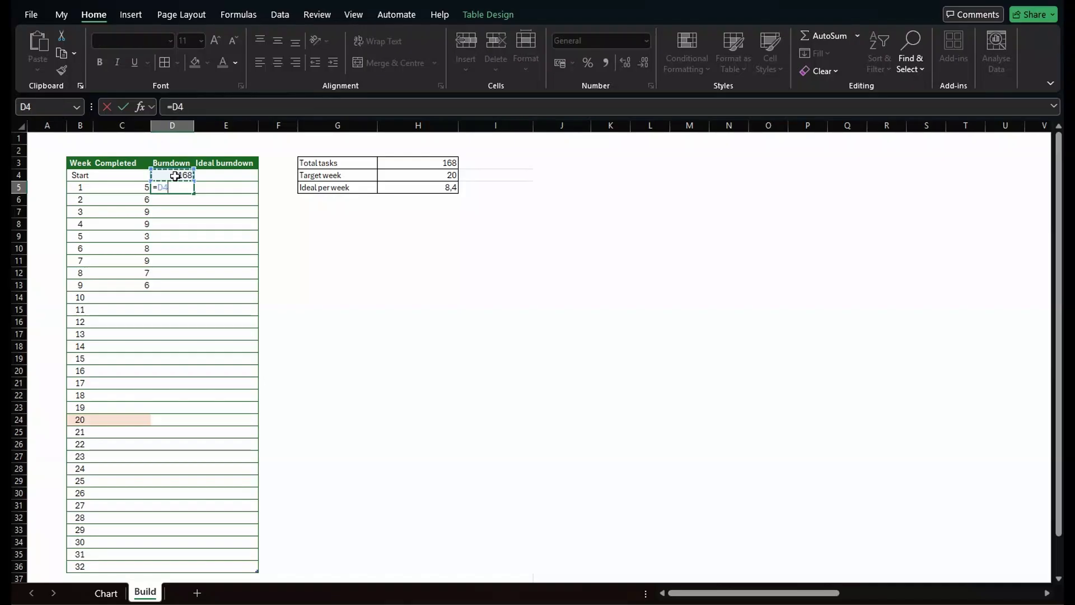
pyautogui.write('/')
pyautogui.press('BackSpace')
pyautogui.write('-')
pyautogui.click(132, 188)
pyautogui.press('Return')
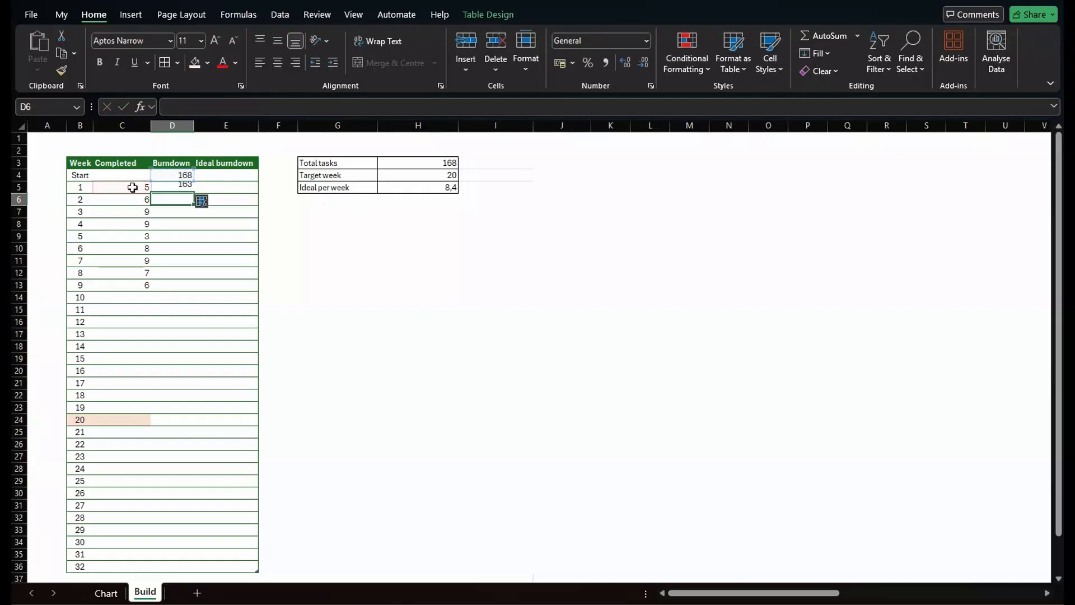
pyautogui.click(182, 188)
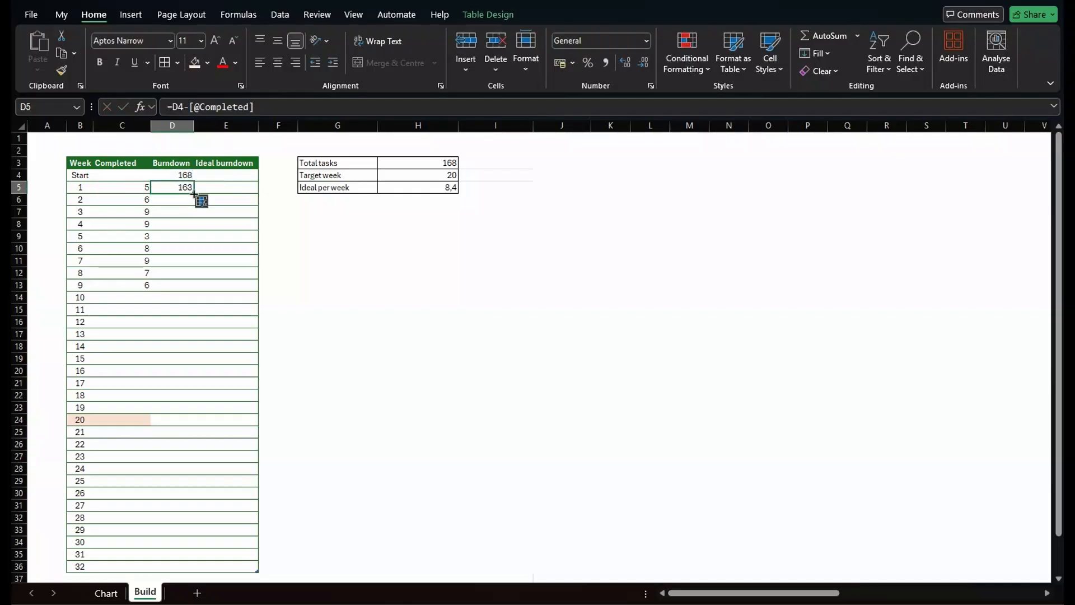
pyautogui.moveTo(182, 189); pyautogui.dragTo(187, 290)
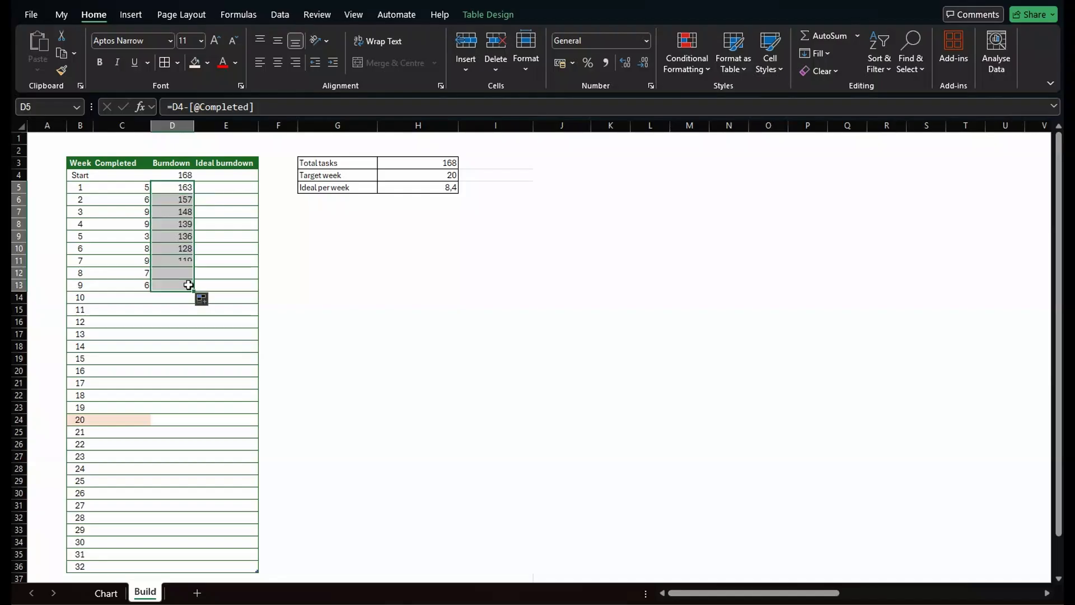
pyautogui.click(185, 284)
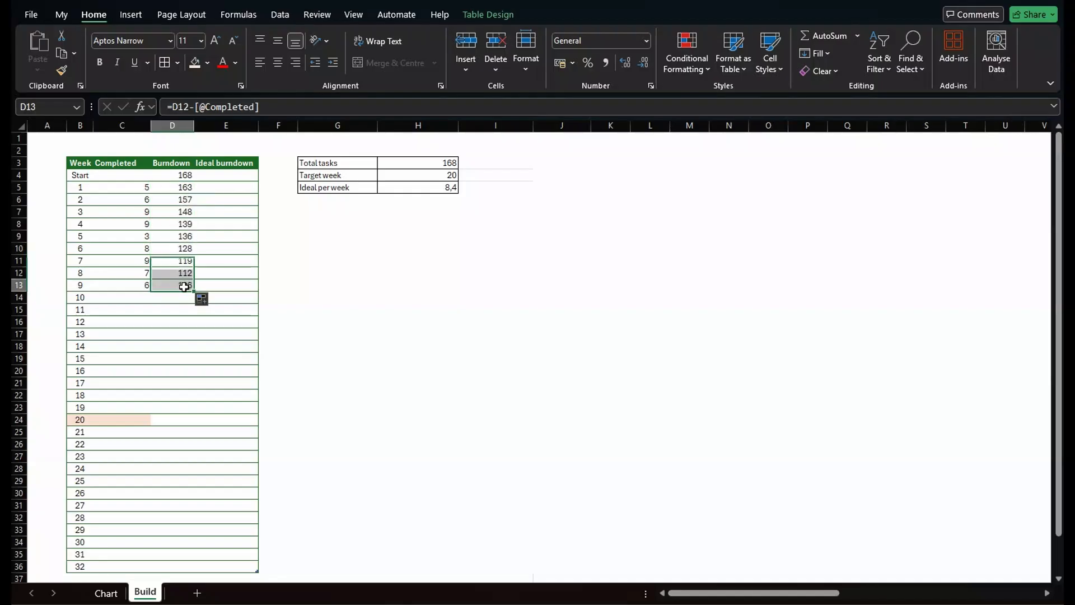
# Set the Ideal burndown start value to reference Total tasks, undoing the automatic calculated column.
pyautogui.click(230, 177)
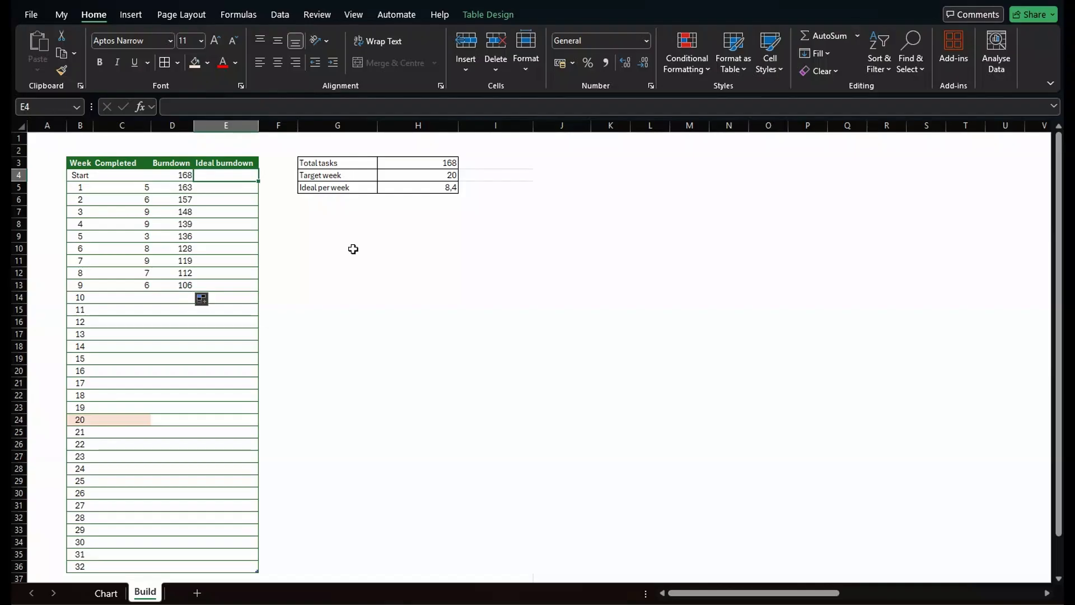
pyautogui.write('=')
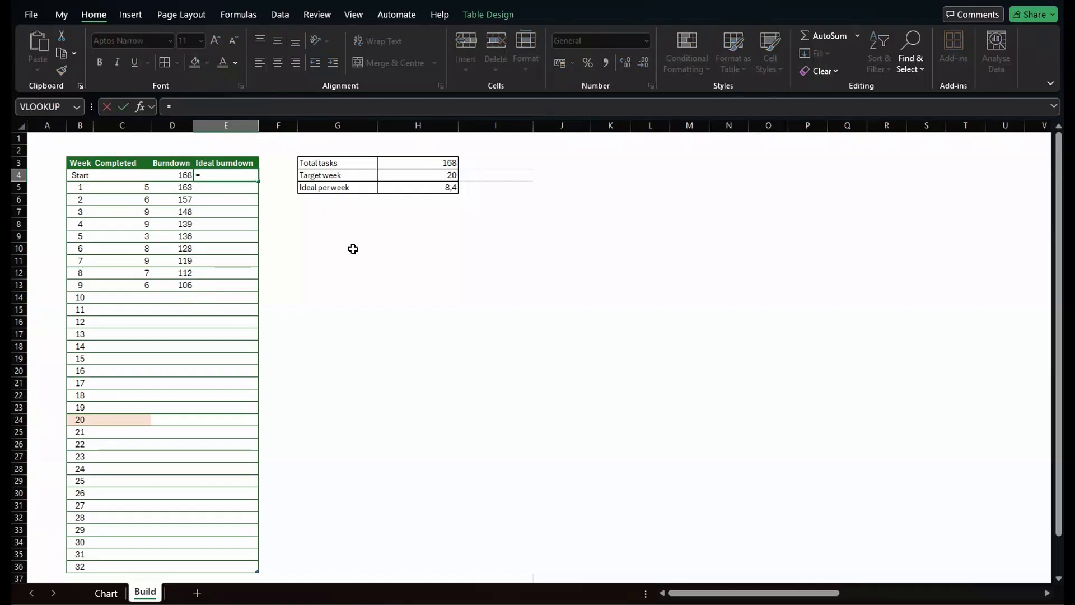
pyautogui.click(423, 162)
pyautogui.press('Return')
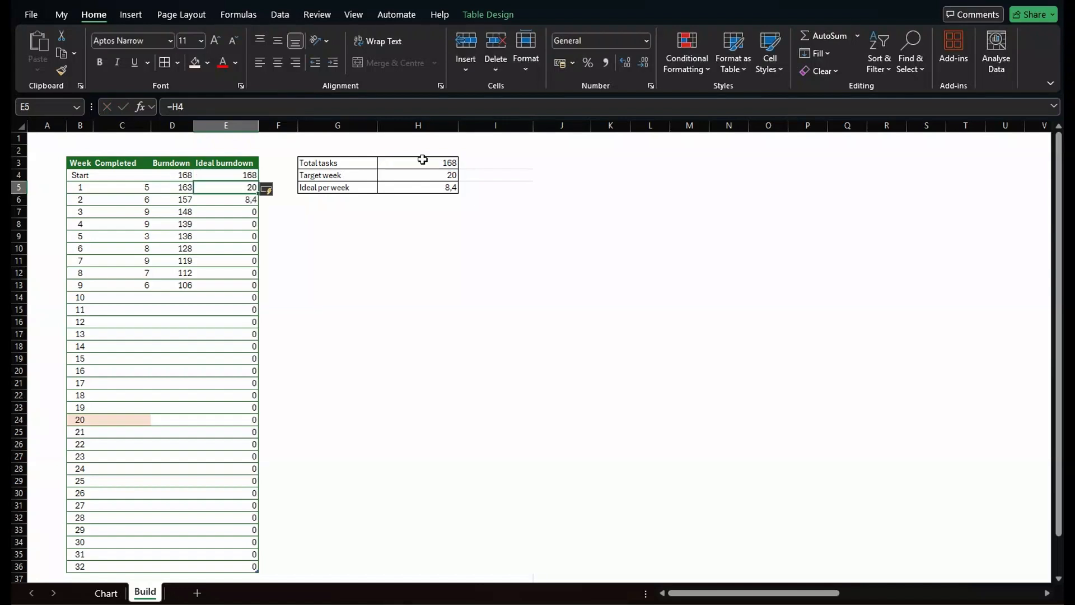
pyautogui.click(269, 191)
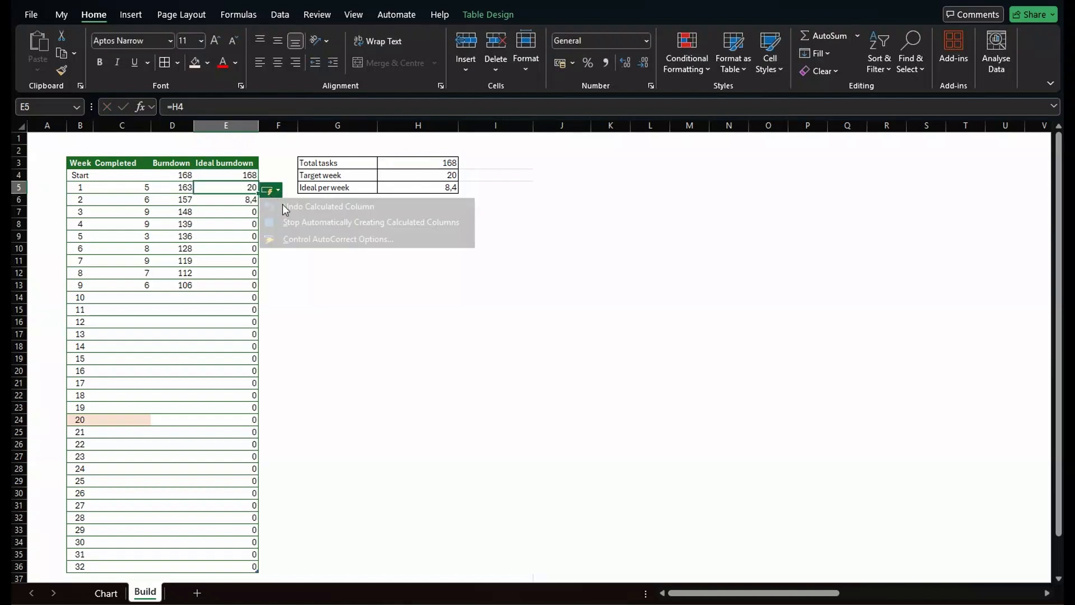
pyautogui.click(286, 208)
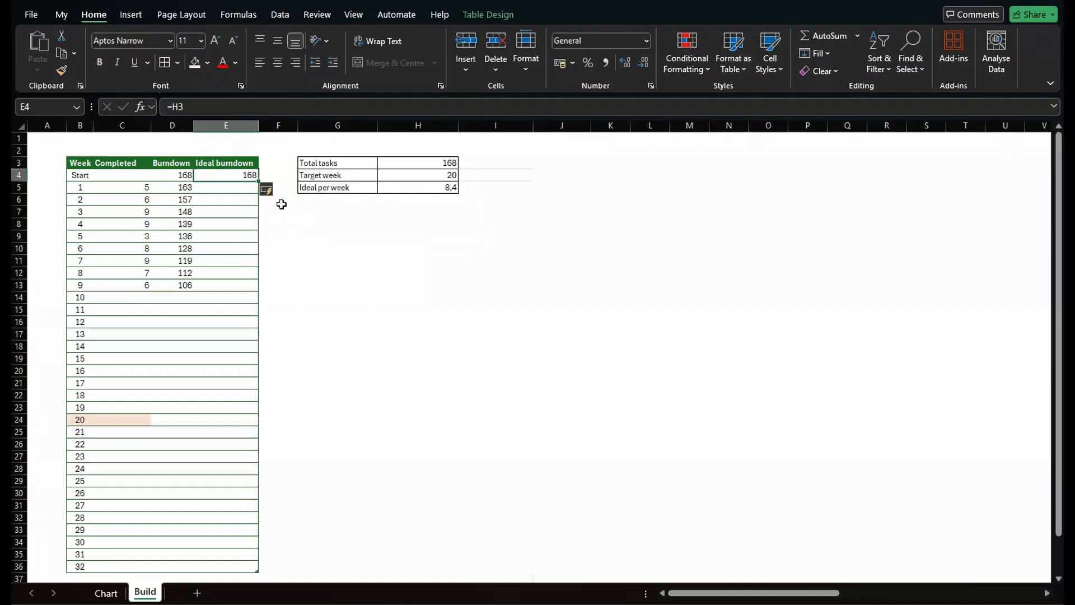
# Calculate week 1's ideal burndown as the previous ideal value minus Ideal per week (H$5) and fill it down to week 20.
pyautogui.click(239, 187)
pyautogui.write('=')
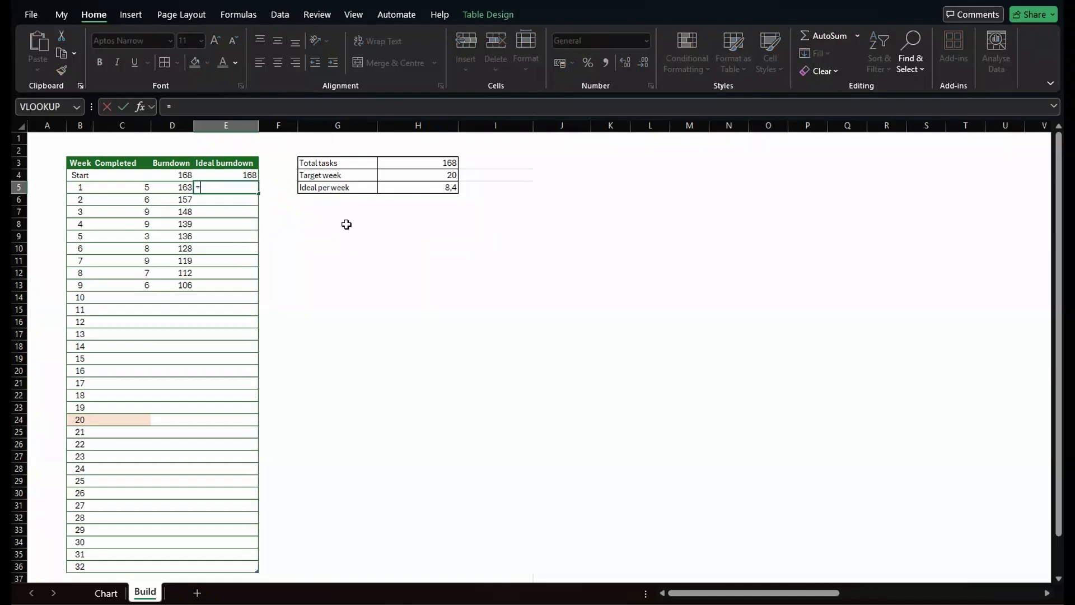
pyautogui.click(248, 173)
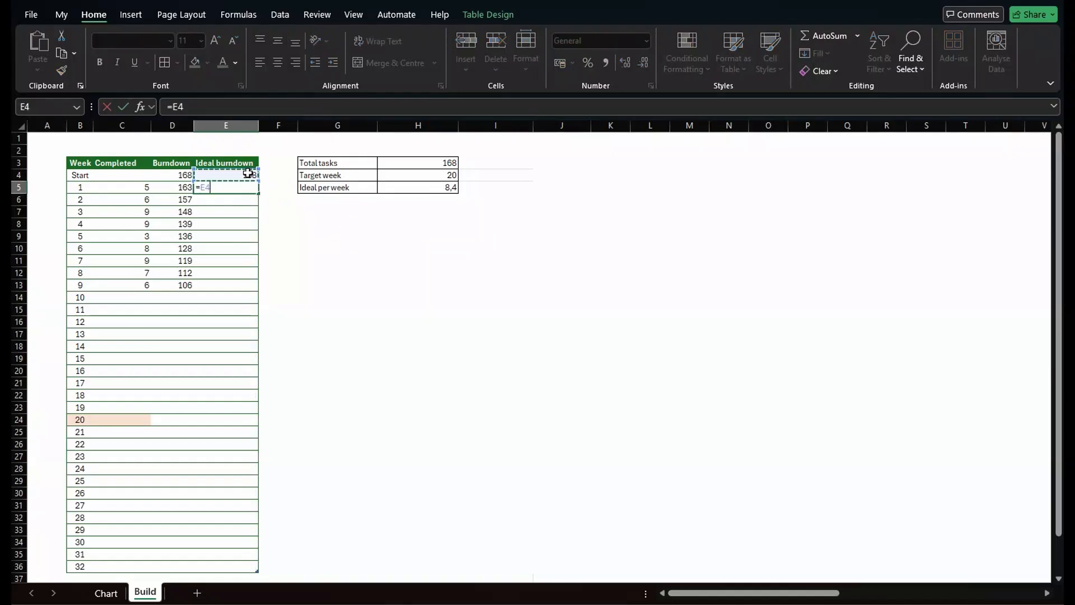
pyautogui.write('-')
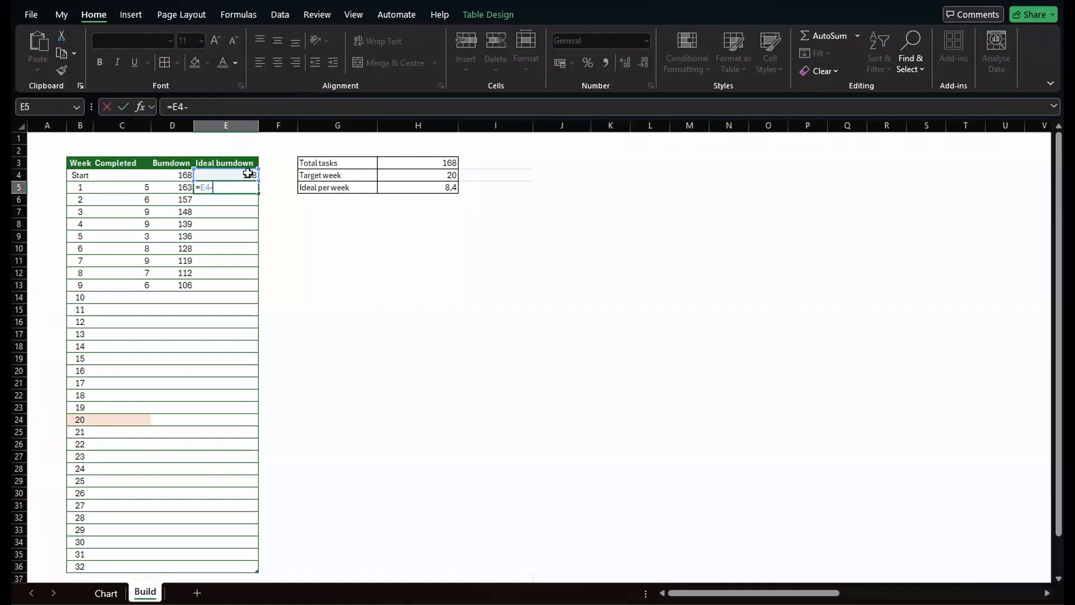
pyautogui.click(421, 186)
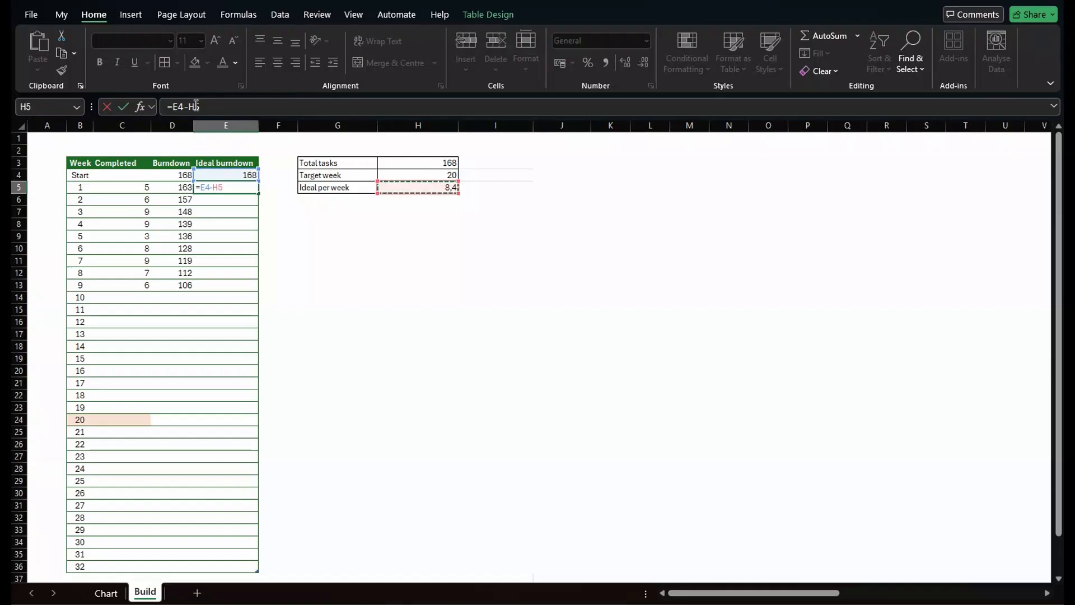
pyautogui.click(210, 107)
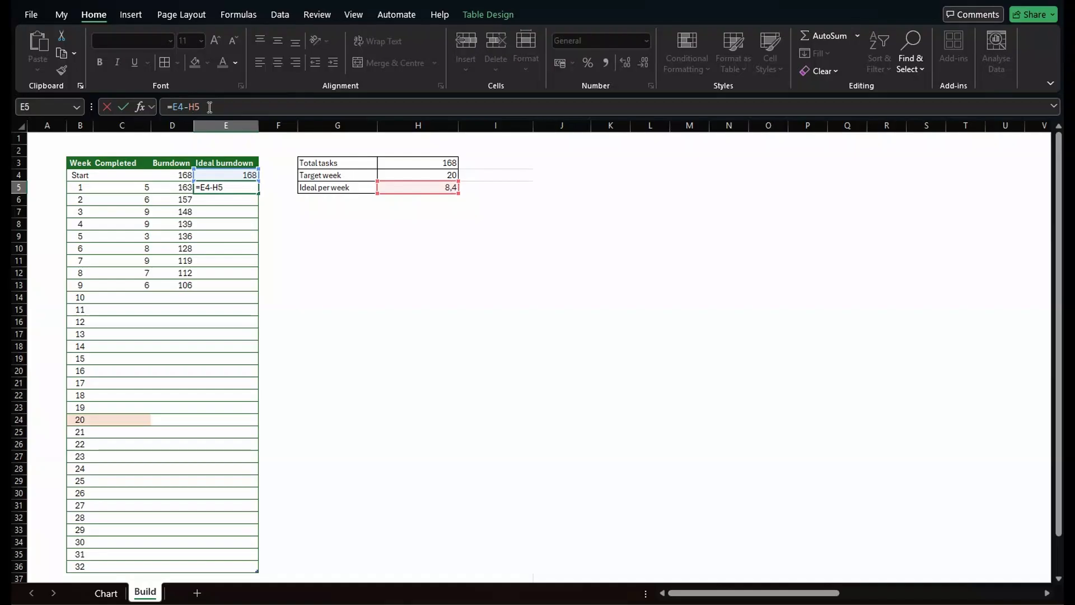
pyautogui.write('$')
pyautogui.press('Return')
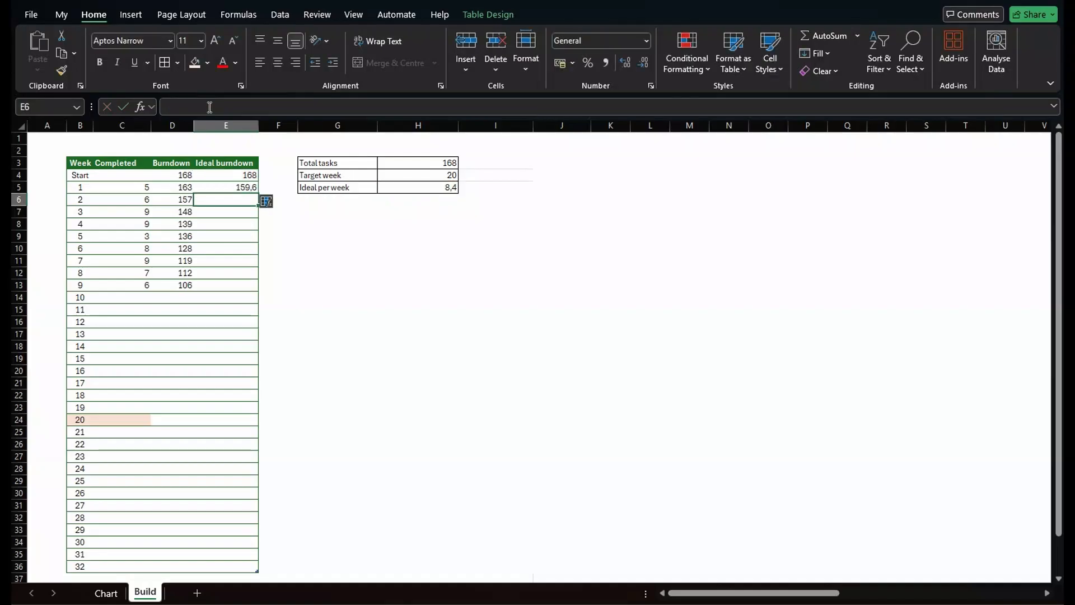
pyautogui.click(250, 191)
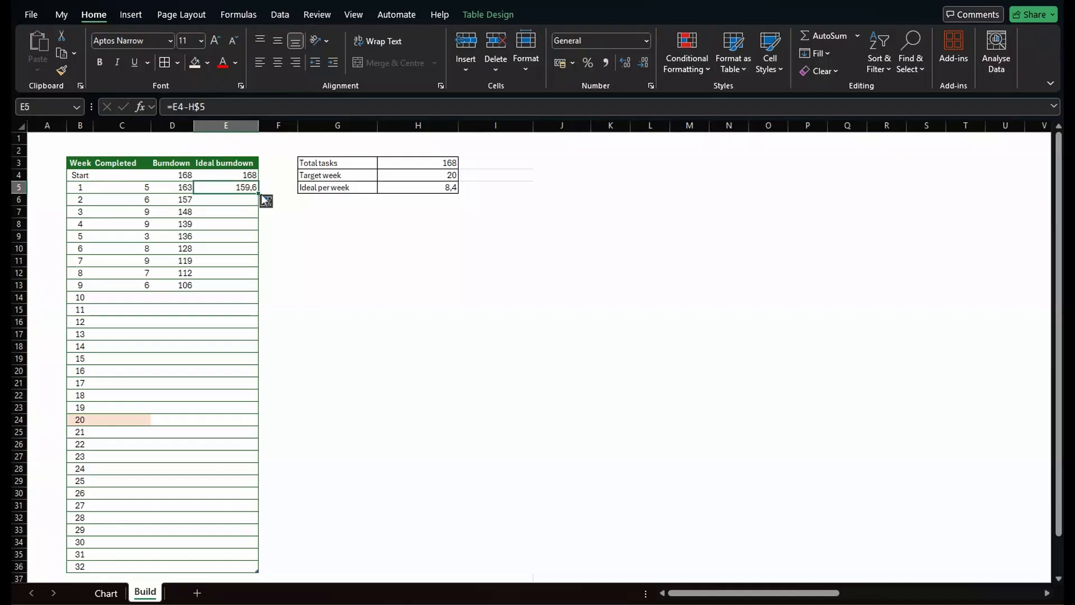
pyautogui.moveTo(258, 193); pyautogui.dragTo(262, 428)
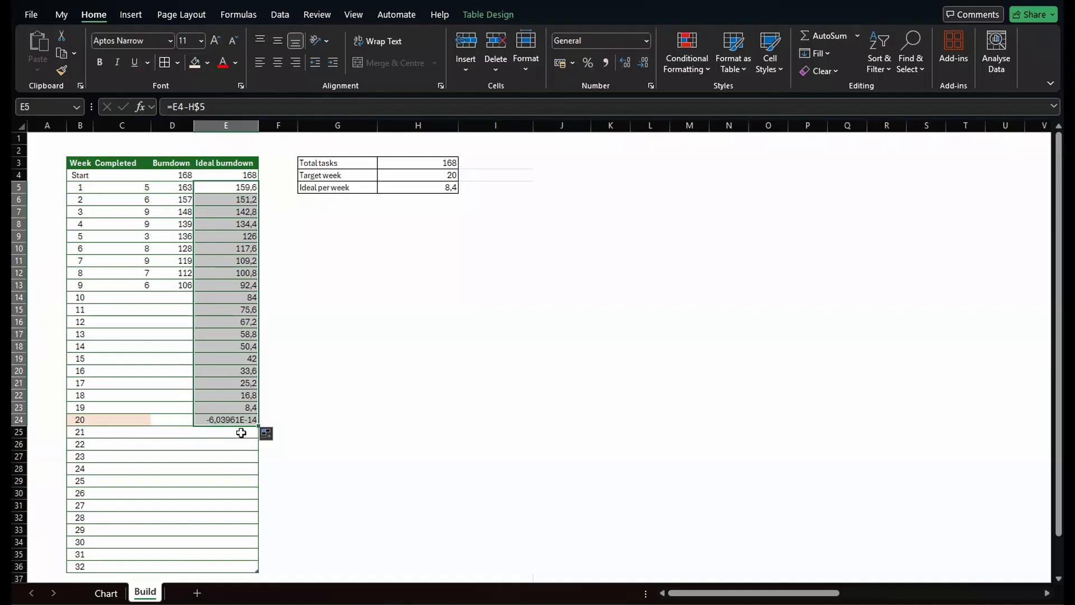
# Replace week 20's ideal burndown value with 0.
pyautogui.click(236, 421)
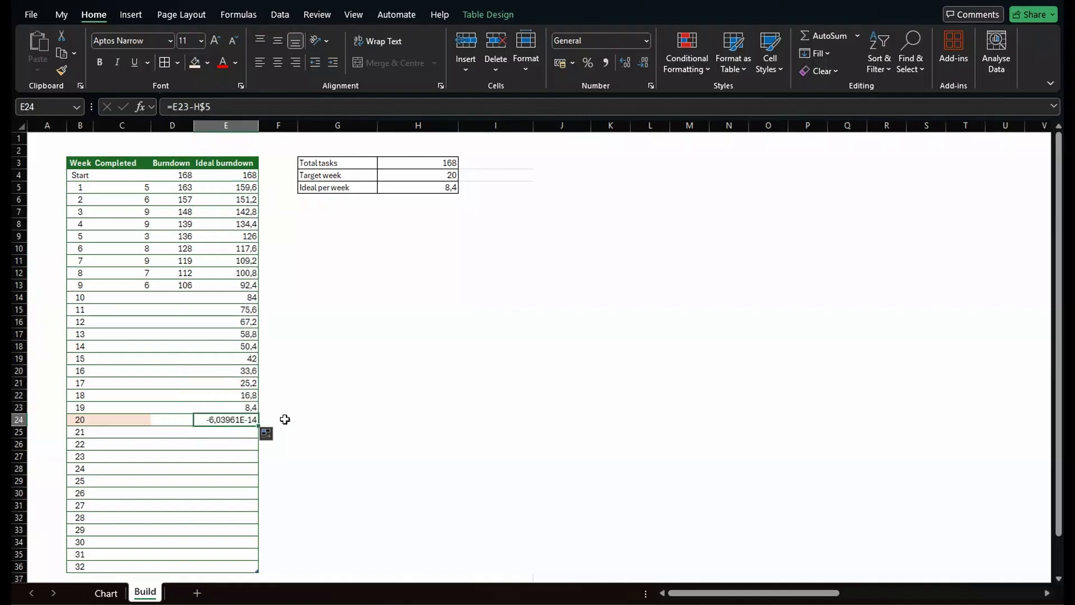
pyautogui.write('0')
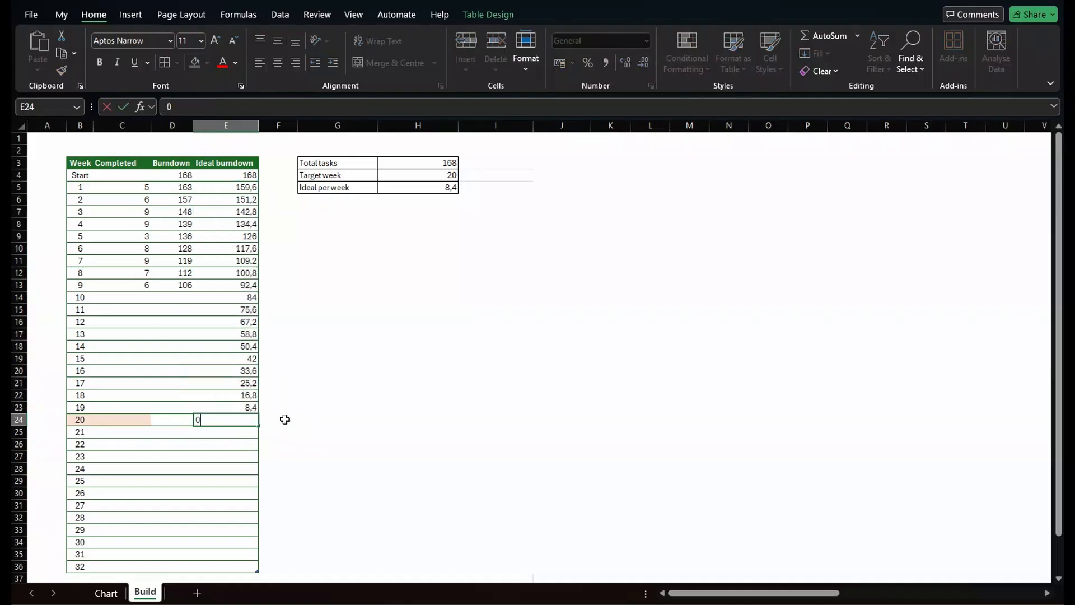
pyautogui.press('Return')
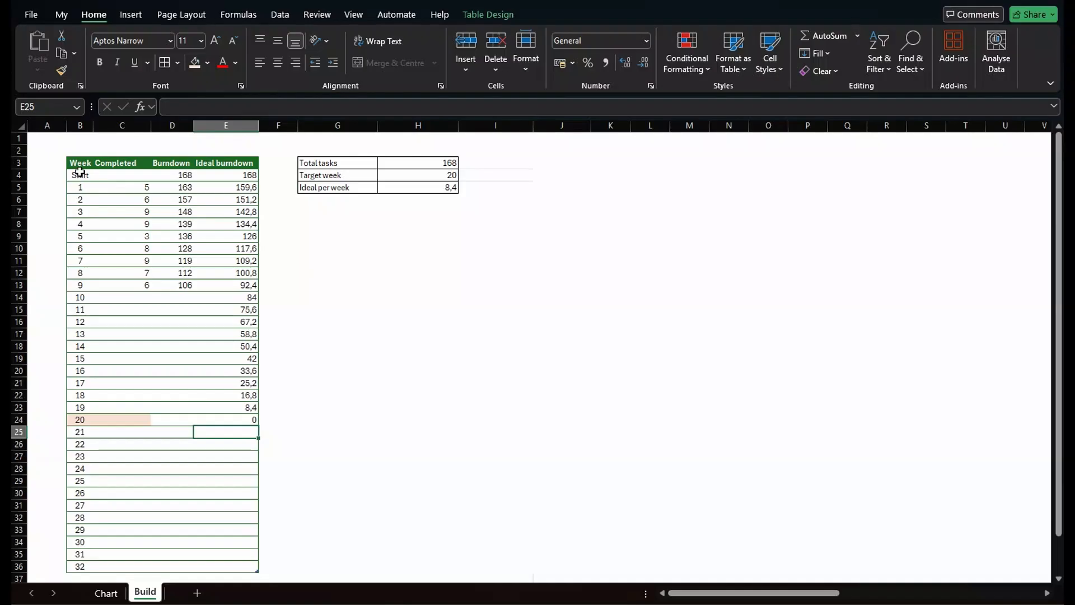
# Insert a 2D clustered column chart from the Week and Completed columns.
pyautogui.moveTo(76, 164); pyautogui.dragTo(136, 565)
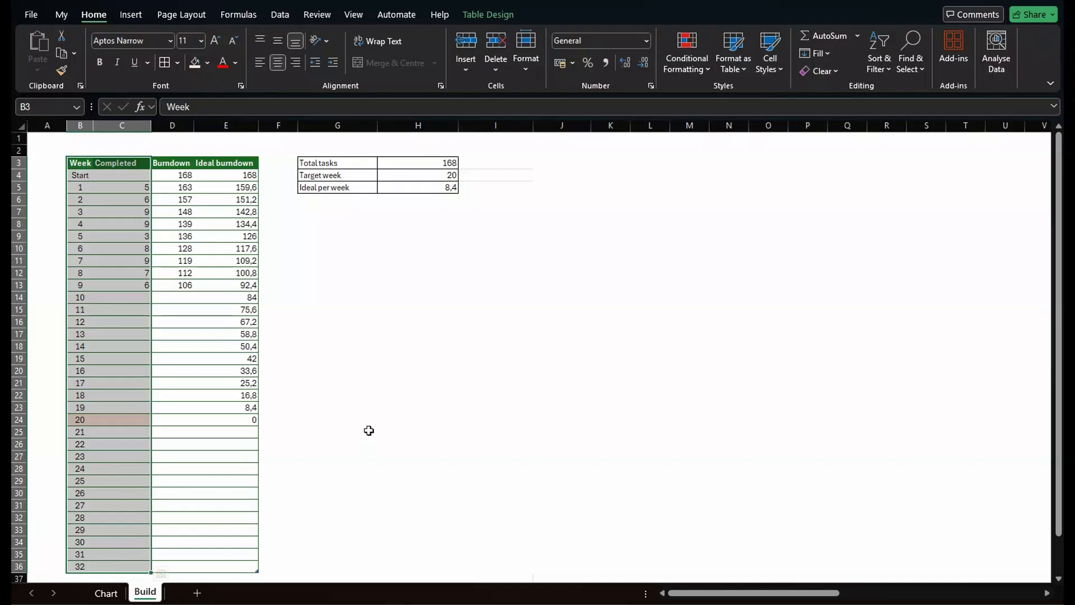
pyautogui.click(131, 14)
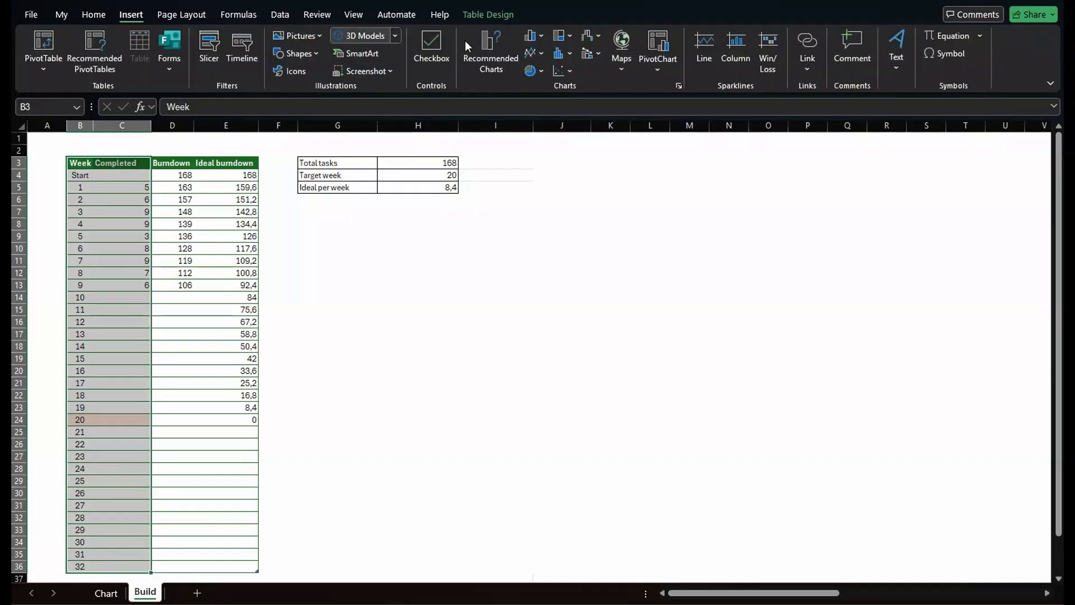
pyautogui.click(536, 37)
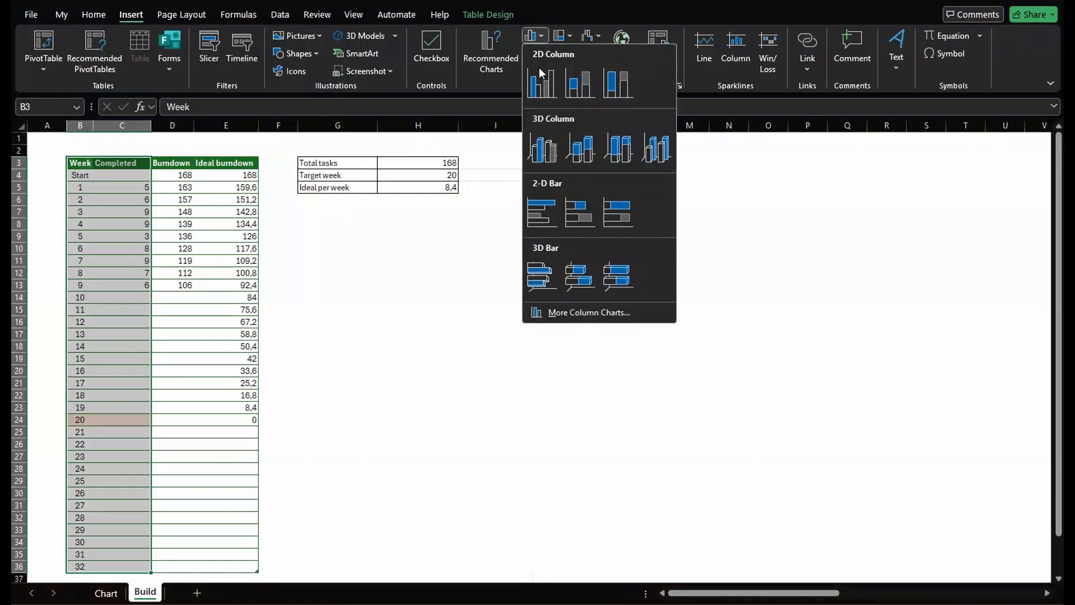
pyautogui.click(541, 85)
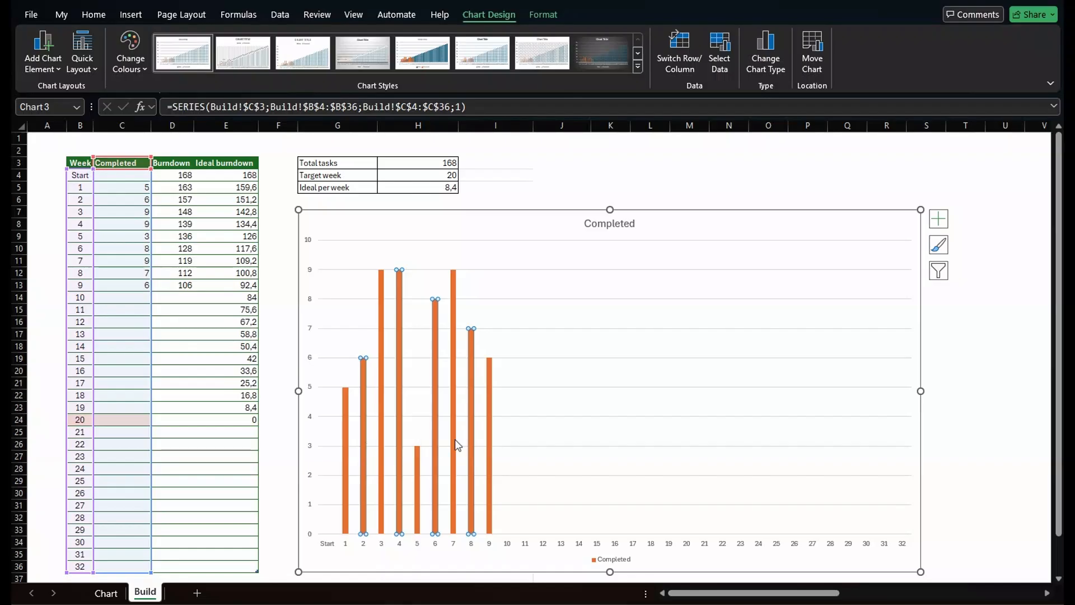
# Copy the Burndown column and paste it into the chart as a new series.
pyautogui.moveTo(472, 450)
pyautogui.moveTo(180, 161); pyautogui.dragTo(167, 566)
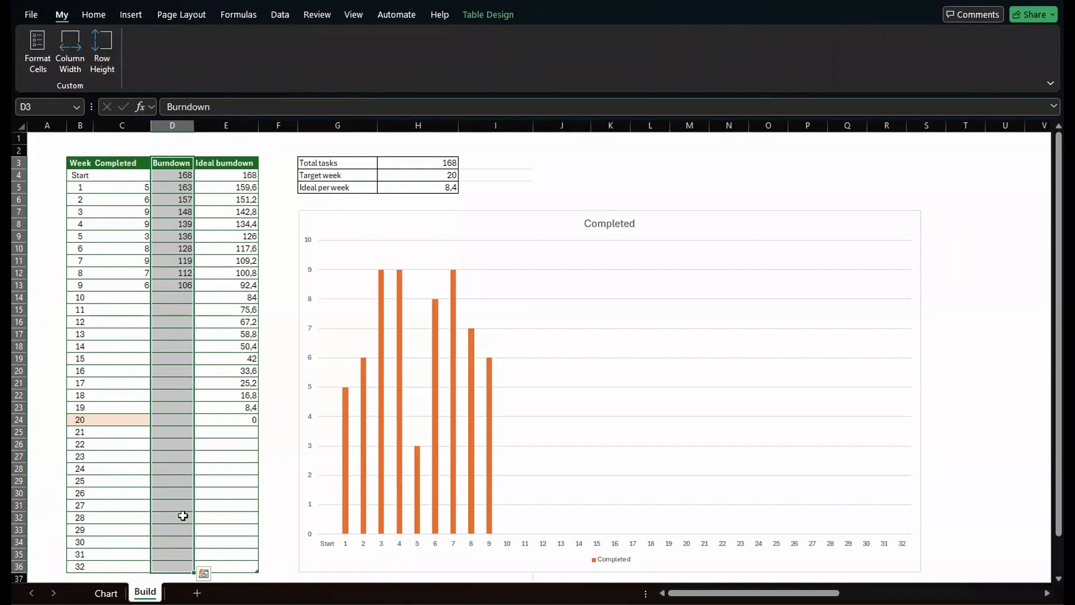
pyautogui.hotkey('ctrl', 'c')
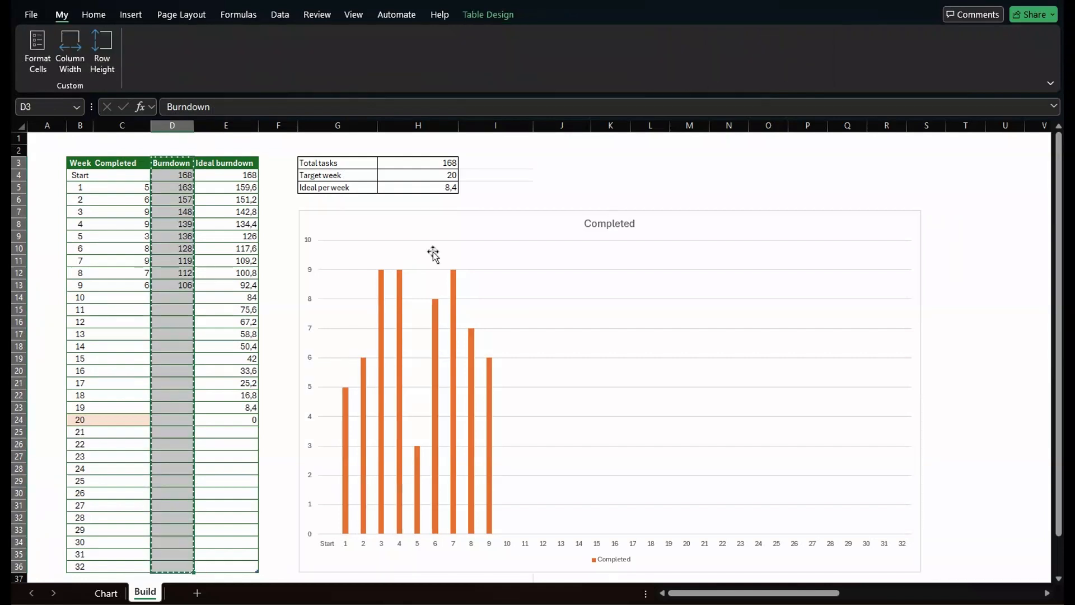
pyautogui.click(677, 222)
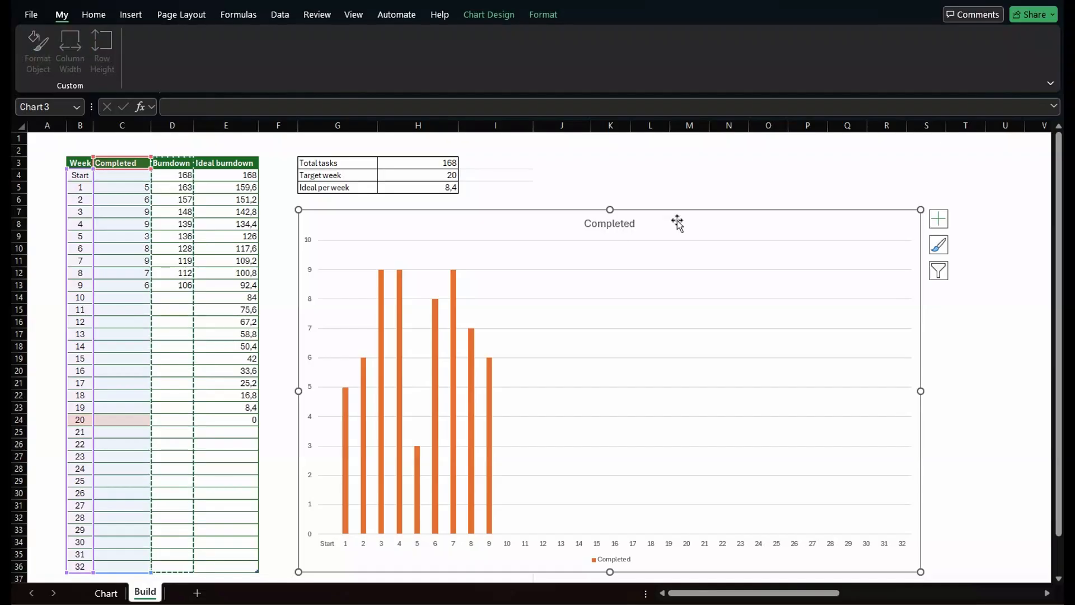
pyautogui.hotkey('ctrl', 'v')
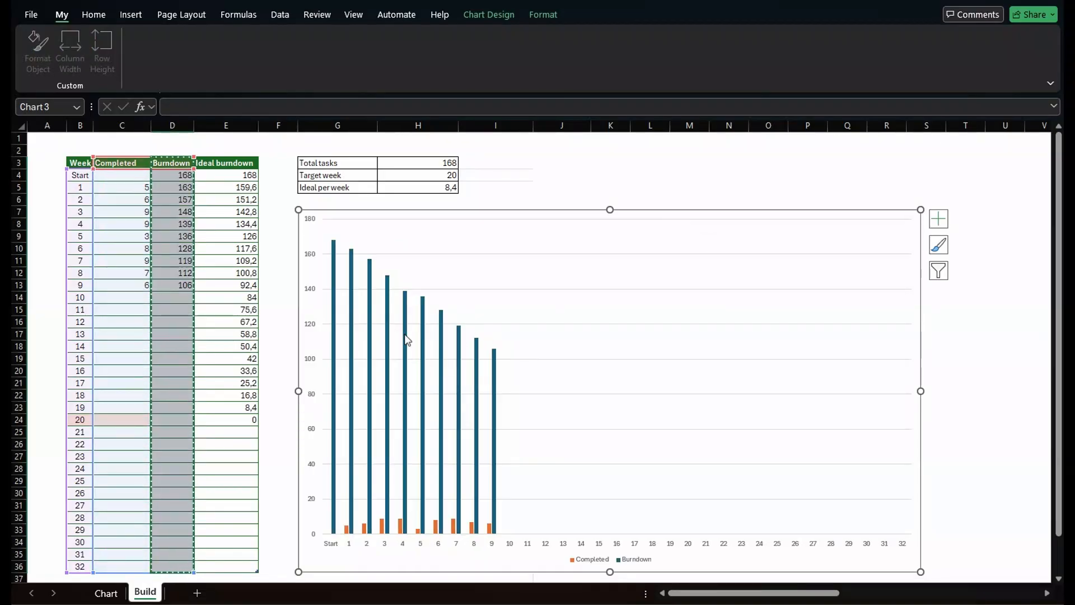
# Change the Burndown series chart type to a line in the combo chart settings.
pyautogui.moveTo(407, 340)
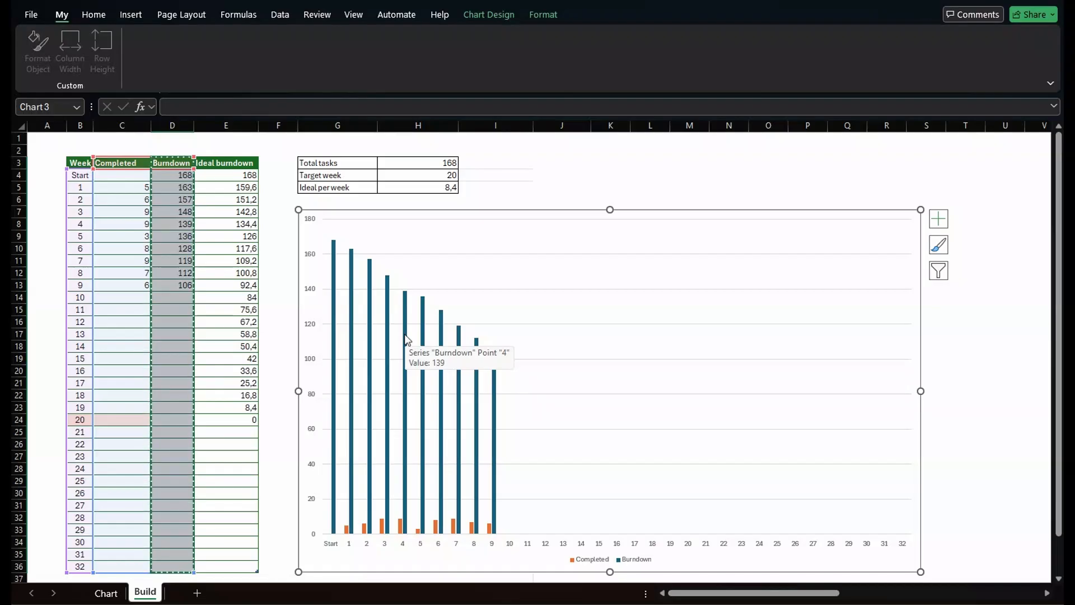
pyautogui.rightClick(405, 335)
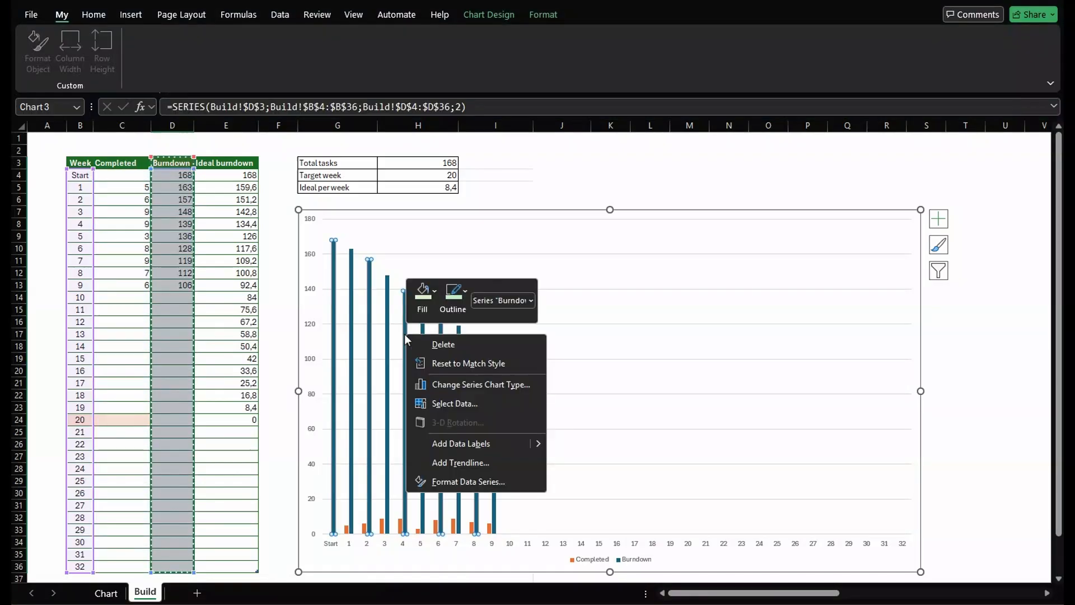
pyautogui.click(439, 386)
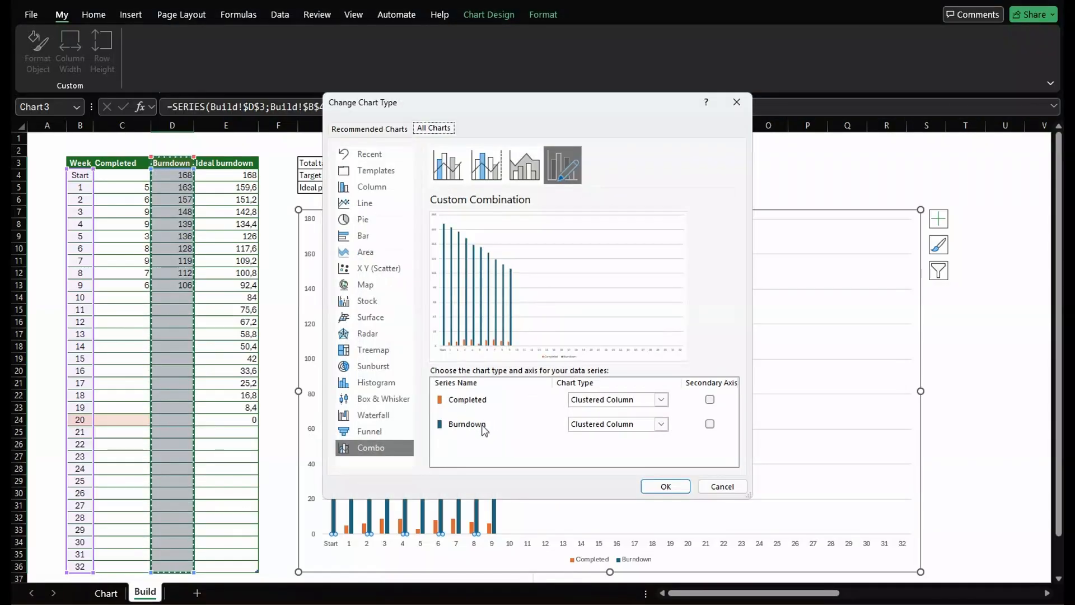
pyautogui.click(525, 425)
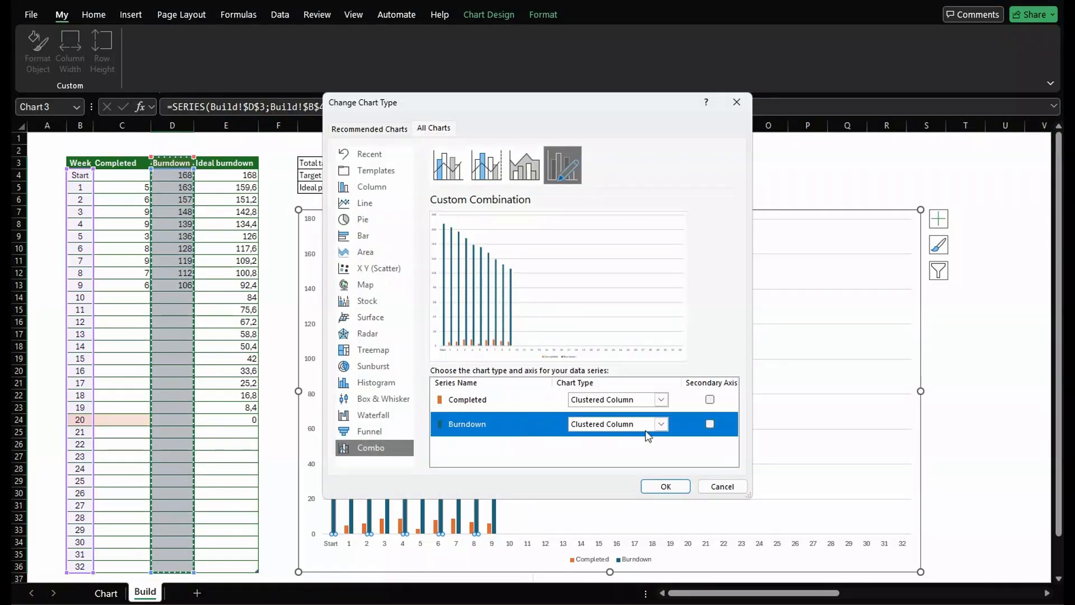
pyautogui.click(662, 427)
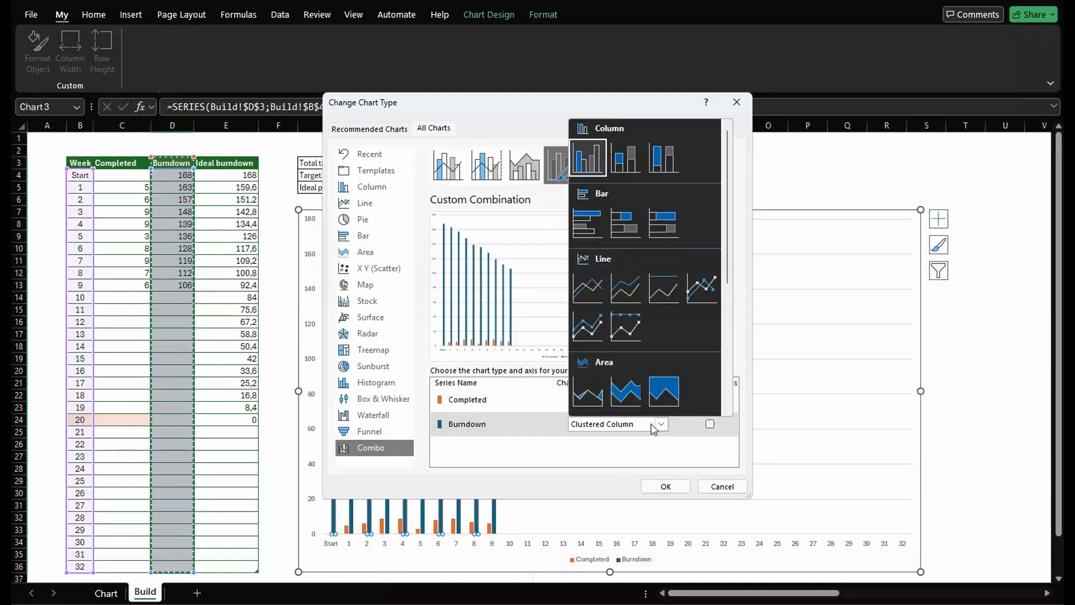
pyautogui.click(598, 302)
pyautogui.click(666, 486)
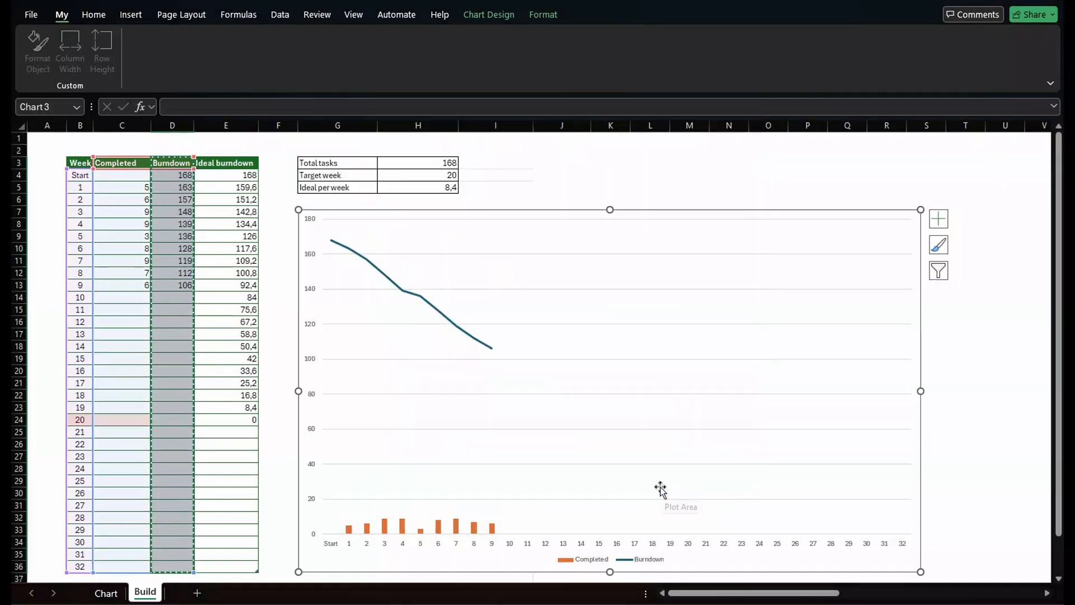
# Copy the Ideal burndown column and paste it into the chart as a third series.
pyautogui.moveTo(235, 163); pyautogui.dragTo(242, 568)
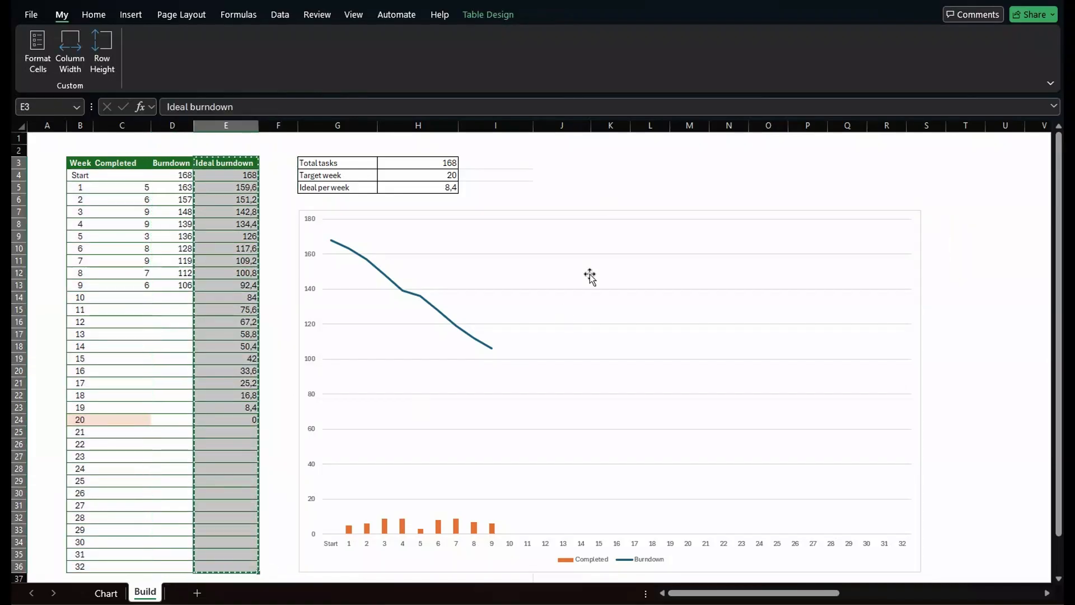
pyautogui.rightClick(603, 233)
pyautogui.click(725, 252)
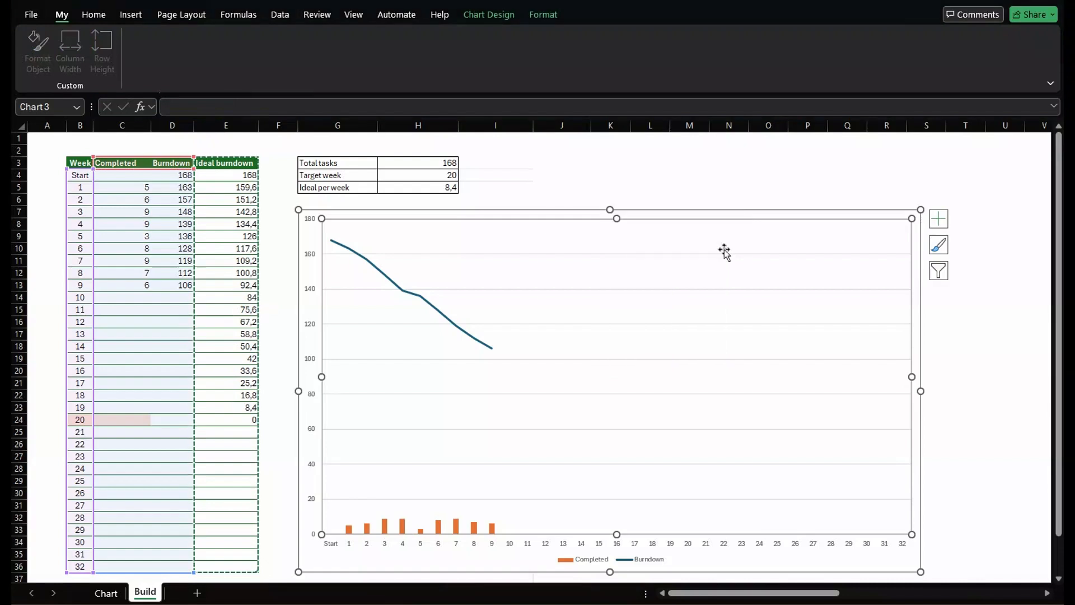
pyautogui.click(913, 247)
pyautogui.hotkey('ctrl', 'v')
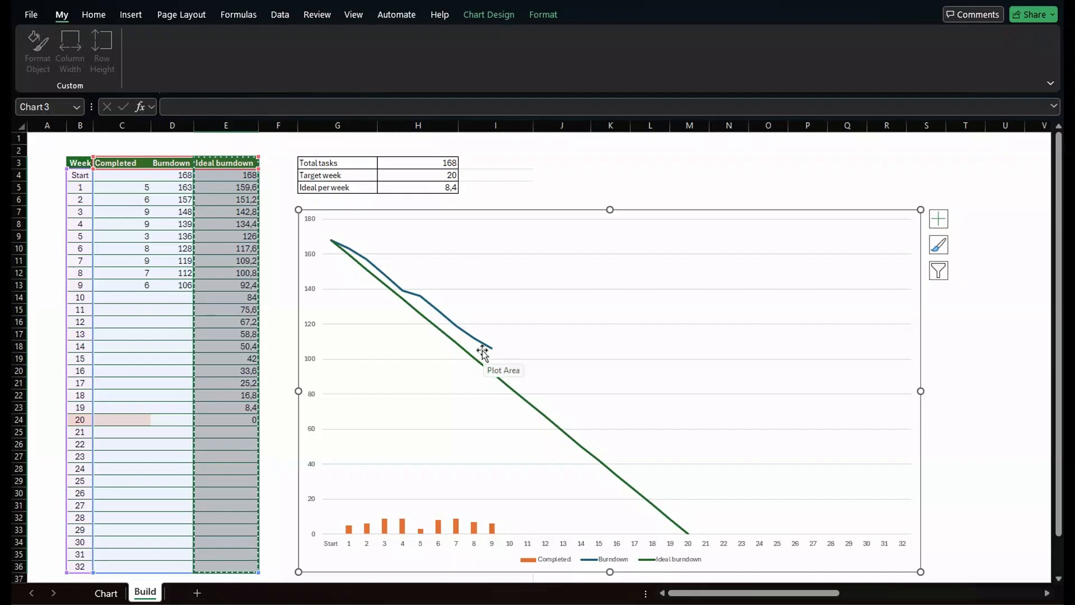
# Apply a dark chart style to the burndown chart.
pyautogui.click(493, 227)
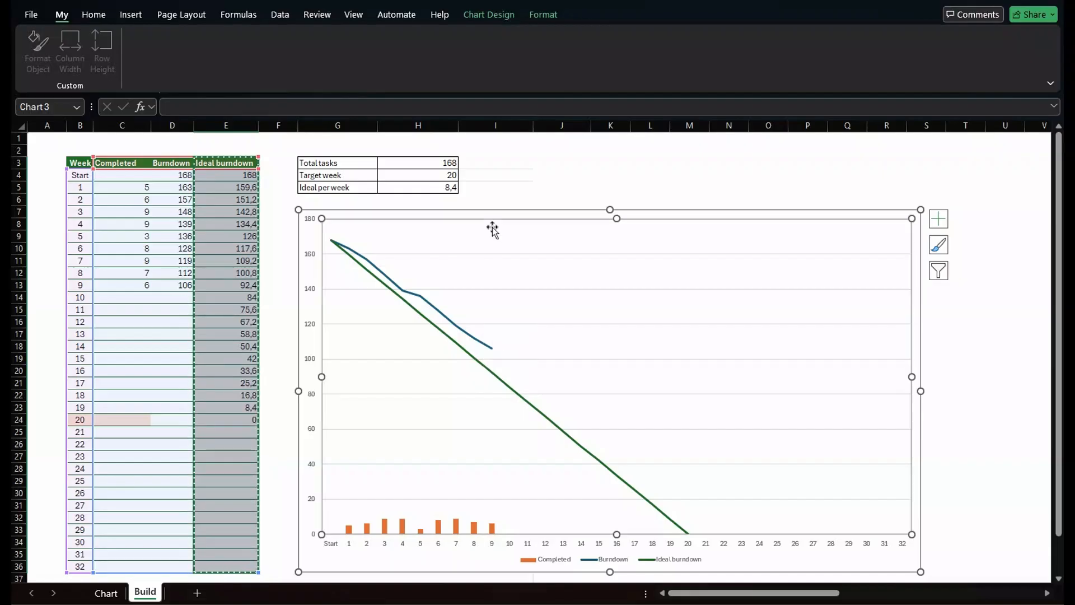
pyautogui.click(509, 212)
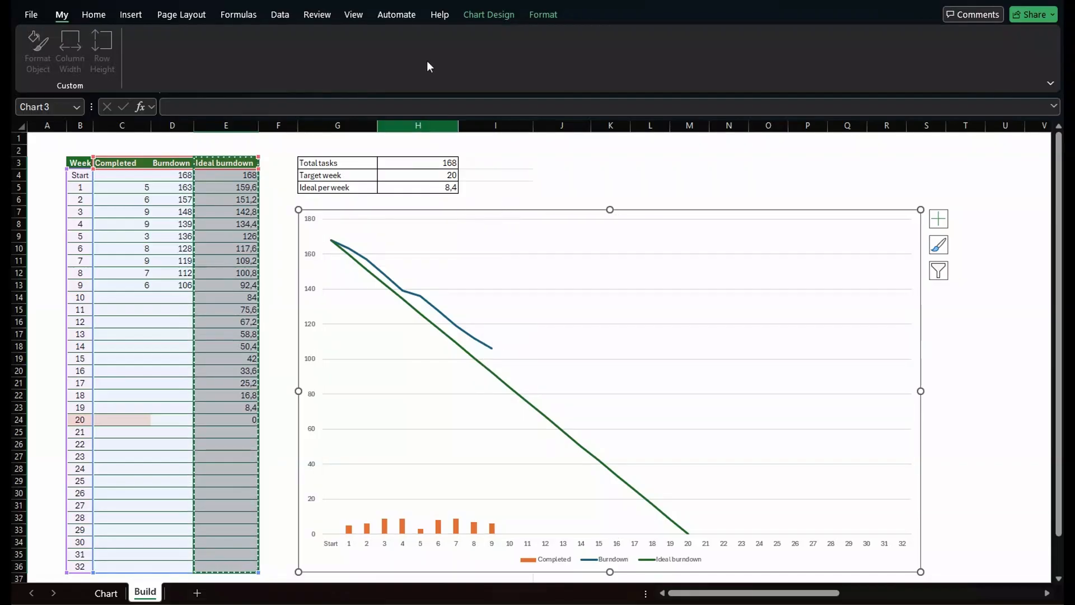
pyautogui.click(483, 16)
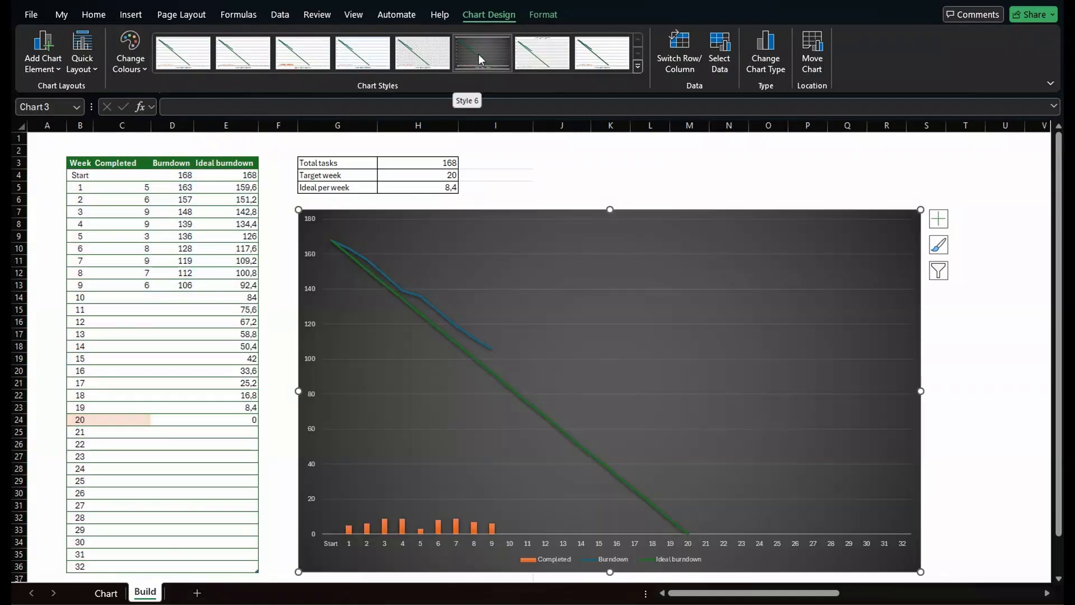
pyautogui.click(478, 54)
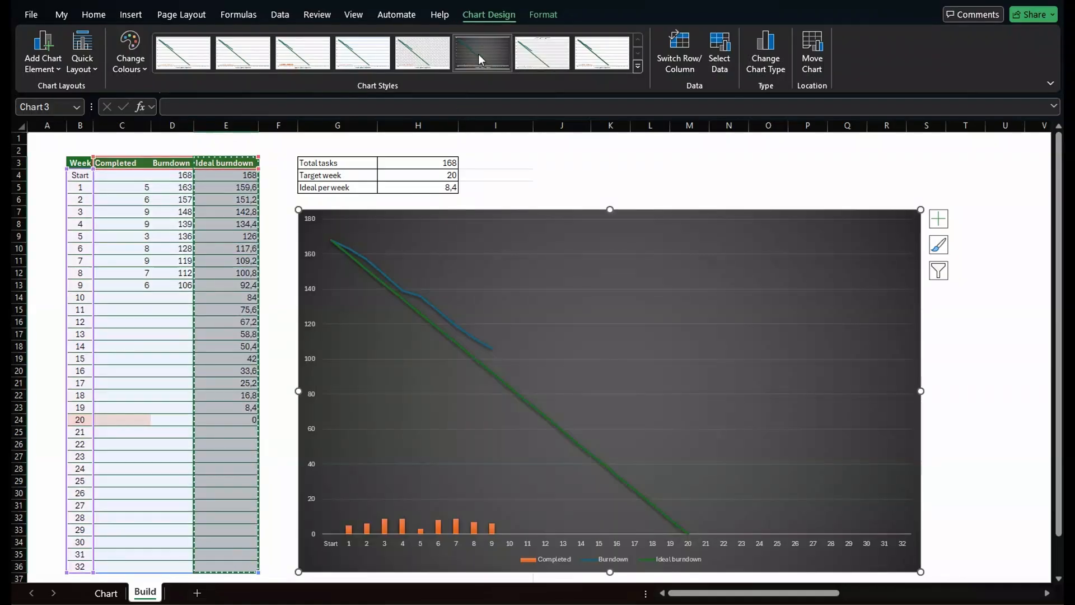
# Fill the Completed columns with a light green theme colour.
pyautogui.rightClick(404, 530)
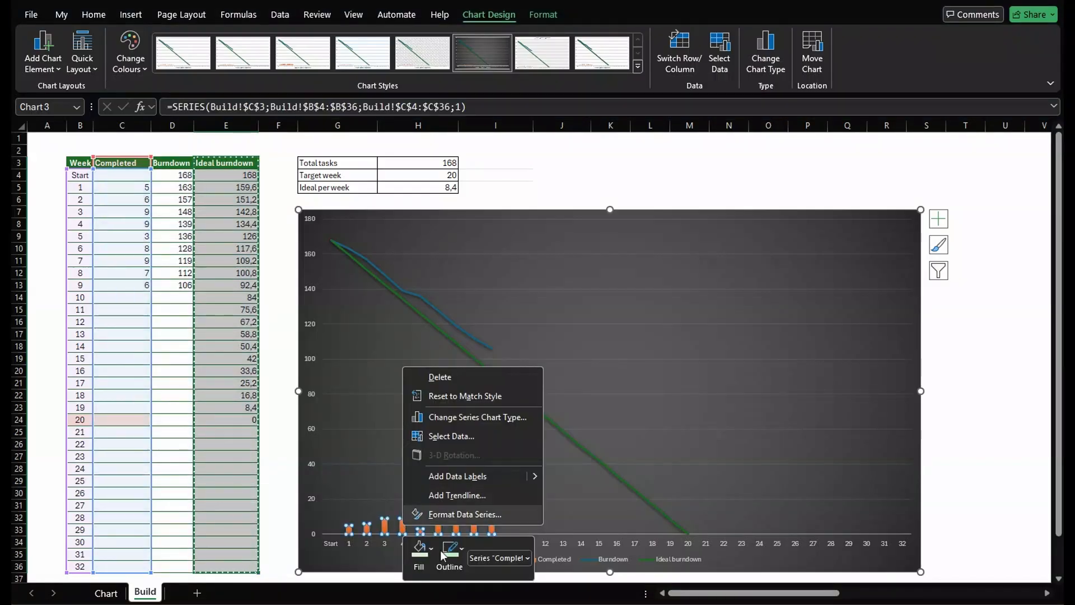
pyautogui.click(421, 556)
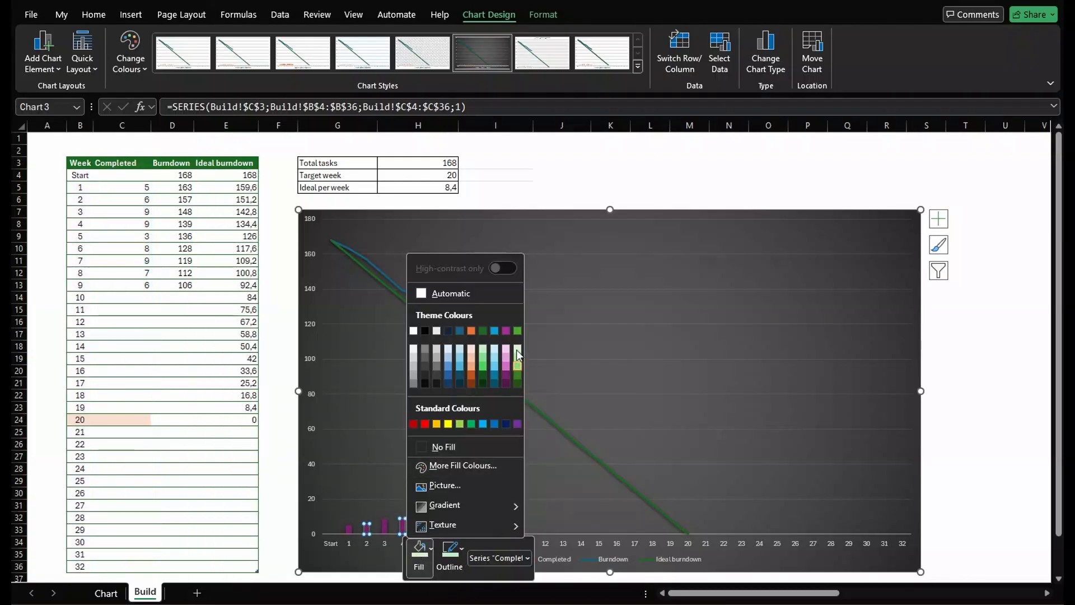
pyautogui.click(514, 353)
# Colour the Ideal burndown series with a dark green theme shade.
pyautogui.click(490, 372)
pyautogui.rightClick(490, 371)
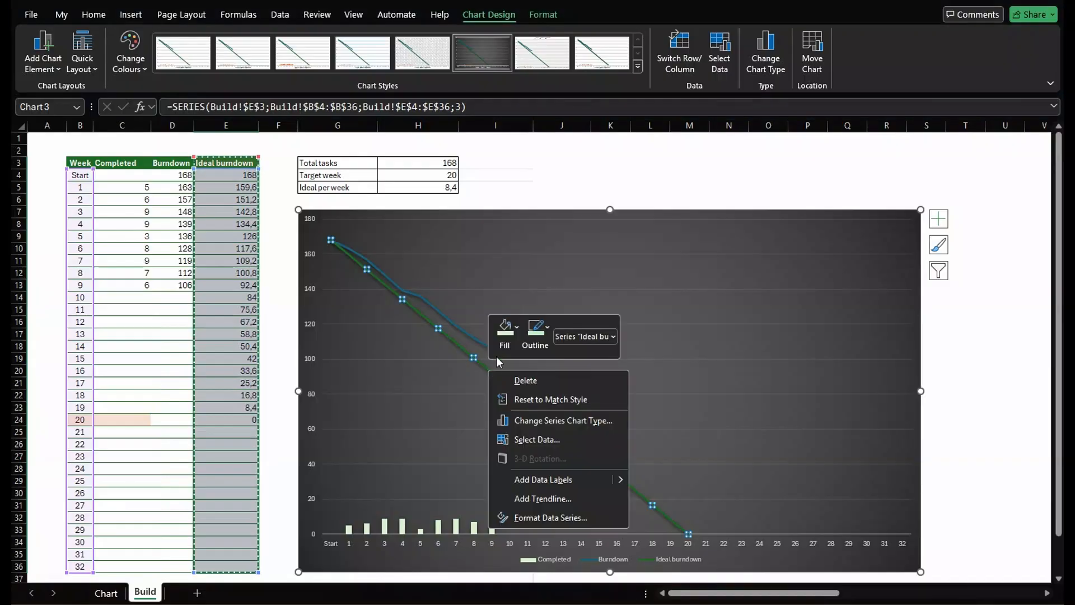
pyautogui.click(504, 330)
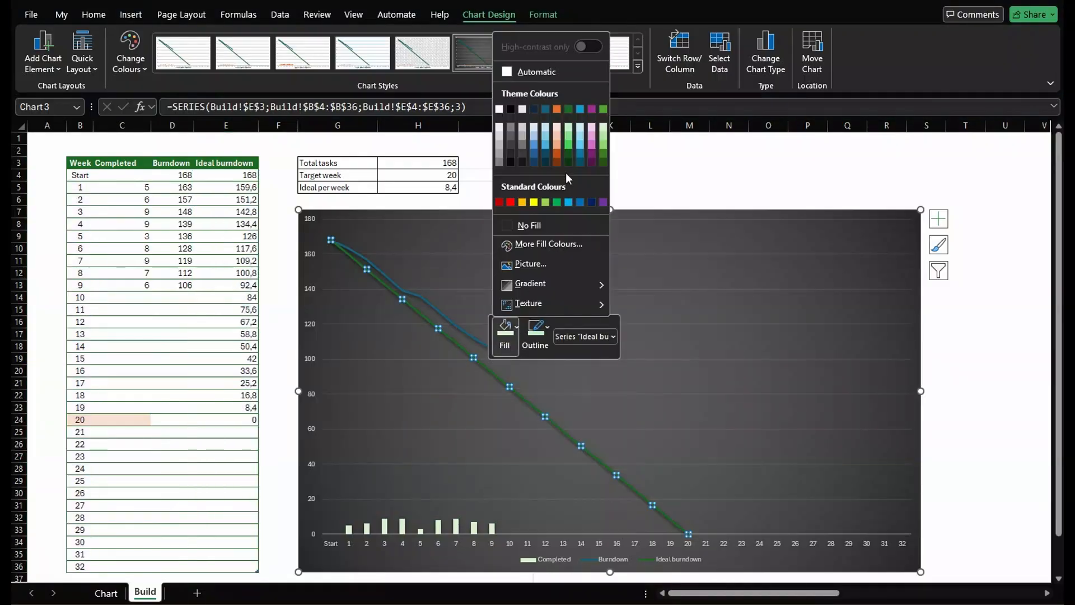
pyautogui.click(606, 147)
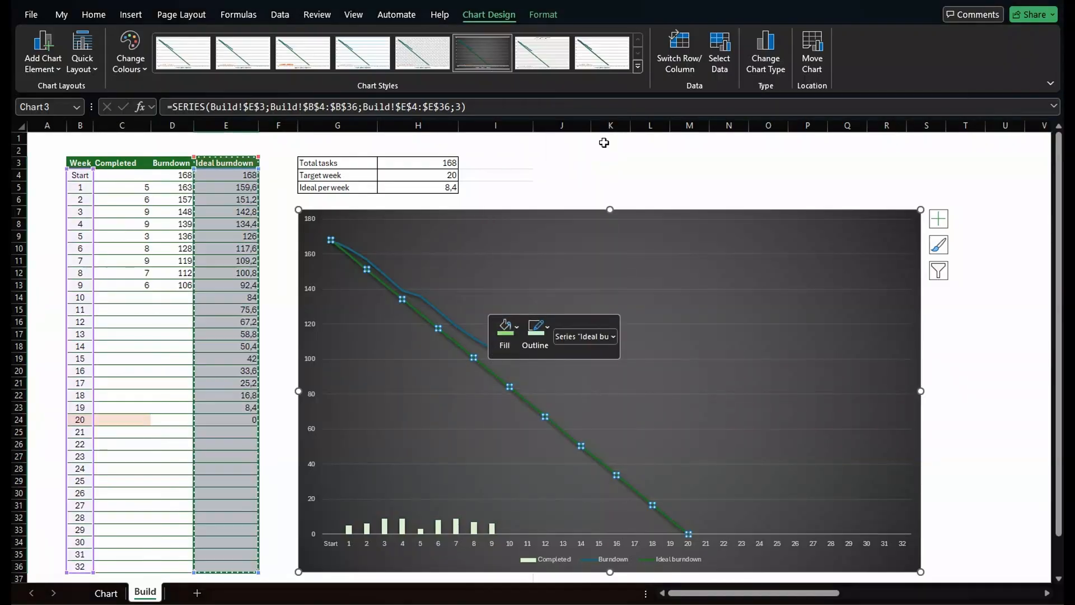
# Set the Burndown line's outline colour to white.
pyautogui.click(456, 325)
pyautogui.rightClick(456, 325)
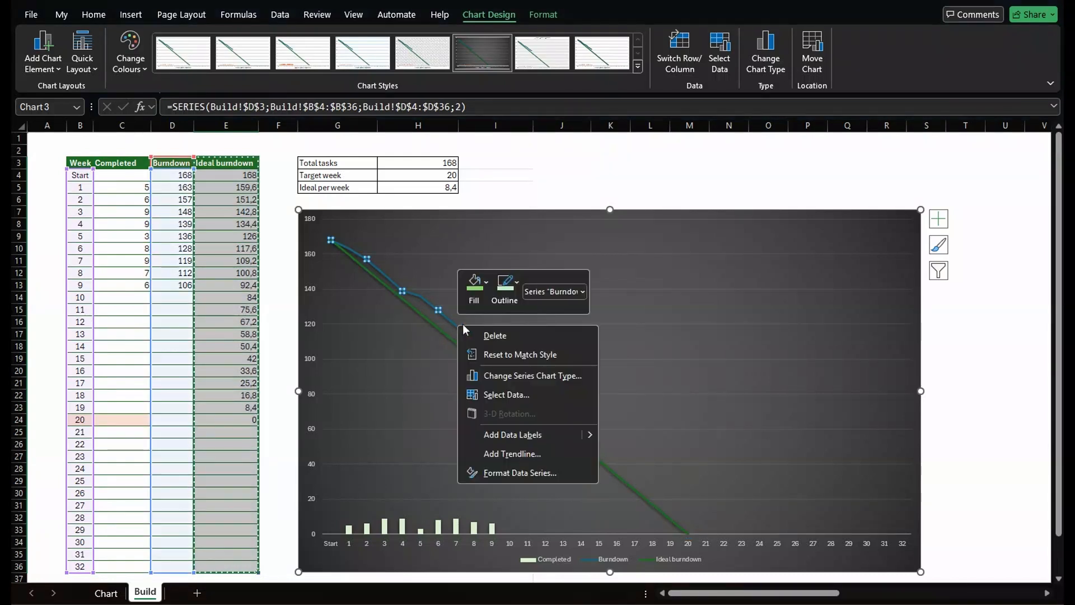
pyautogui.click(478, 301)
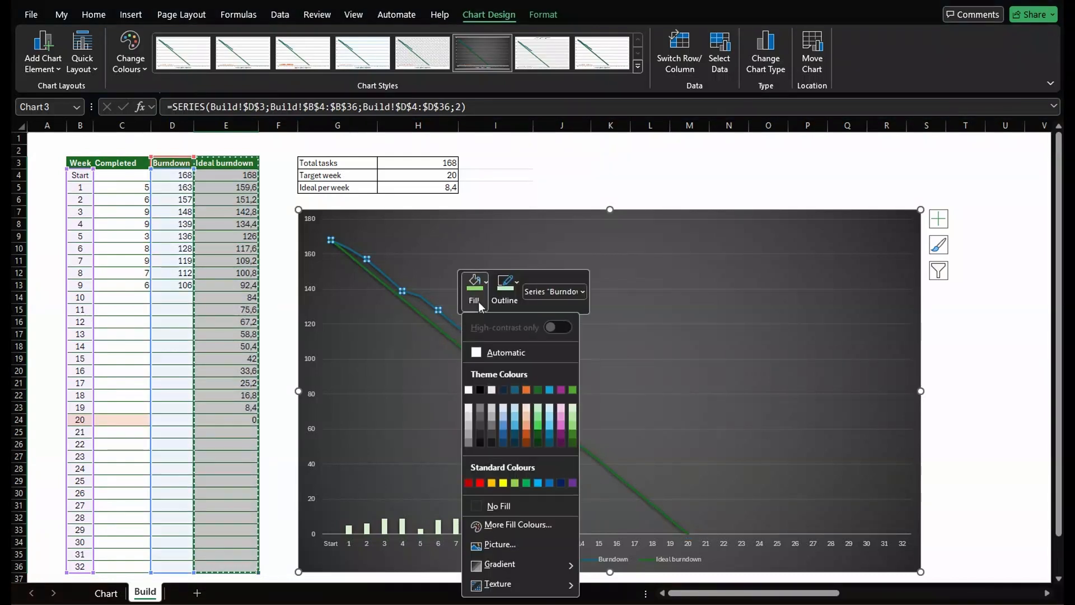
pyautogui.click(573, 407)
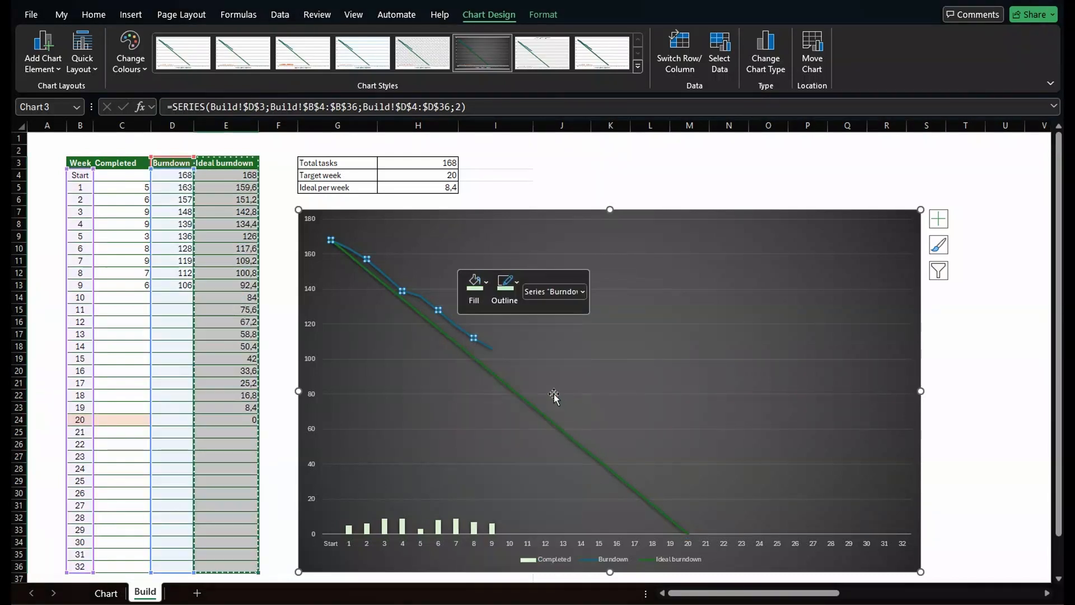
pyautogui.click(510, 302)
pyautogui.click(600, 407)
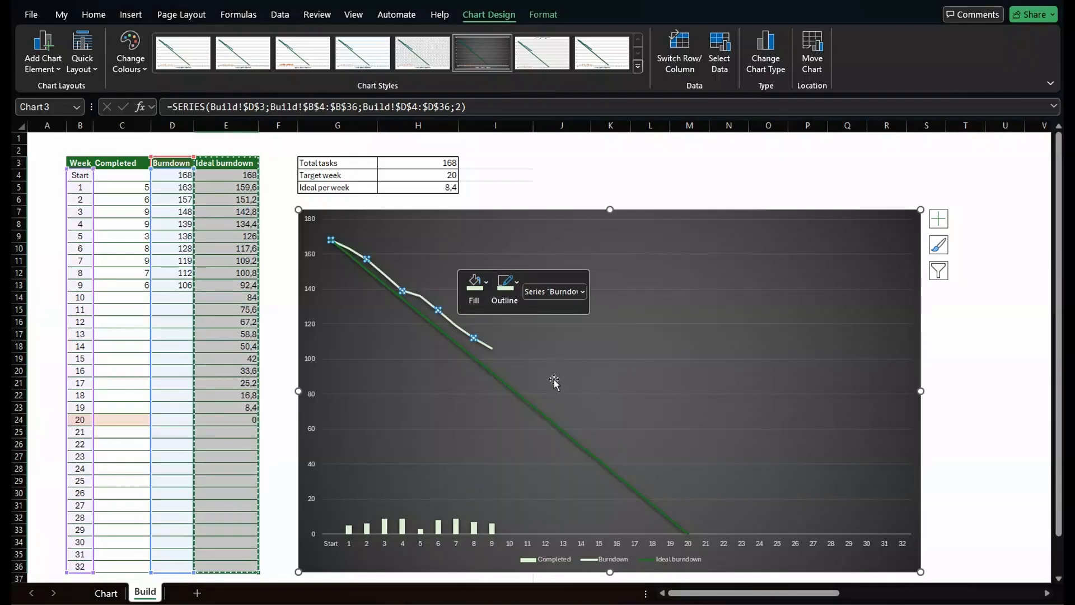
pyautogui.click(526, 203)
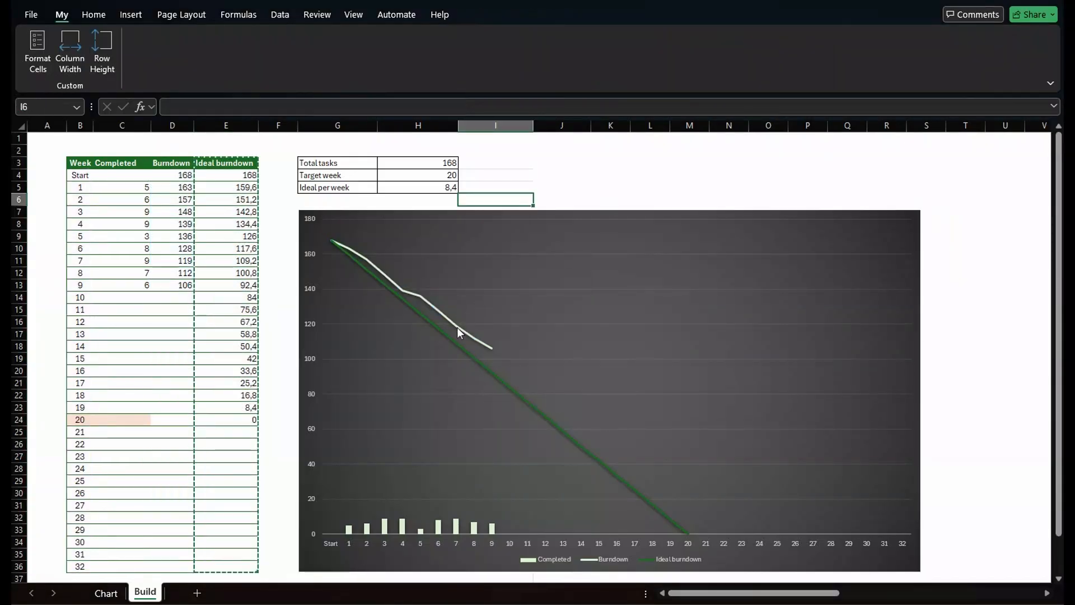
# Add a linear trendline to the Burndown series with the custom name Estimaded end.
pyautogui.click(456, 327)
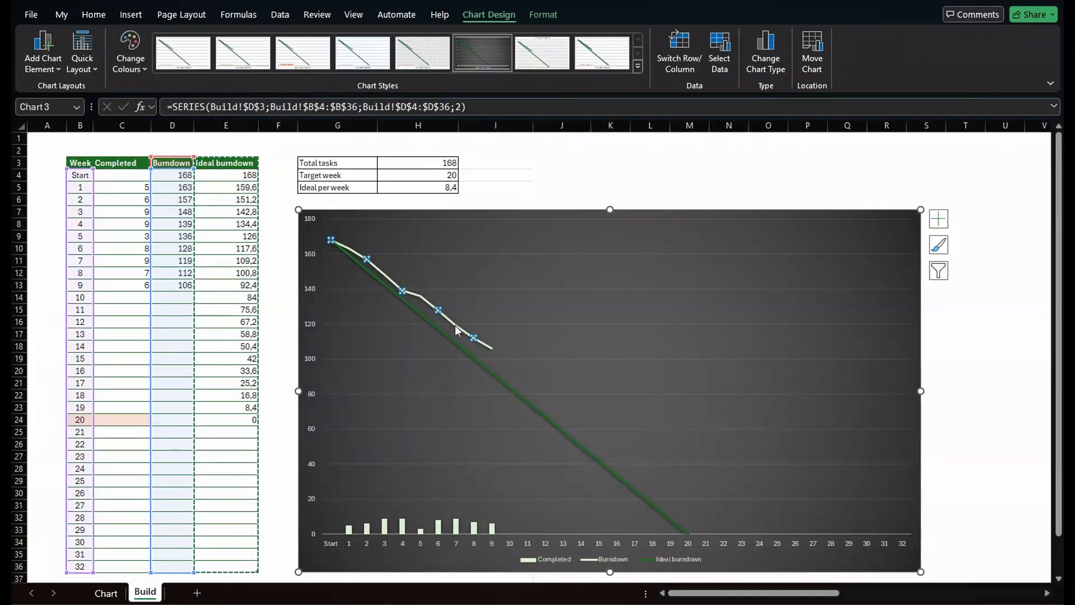
pyautogui.rightClick(455, 324)
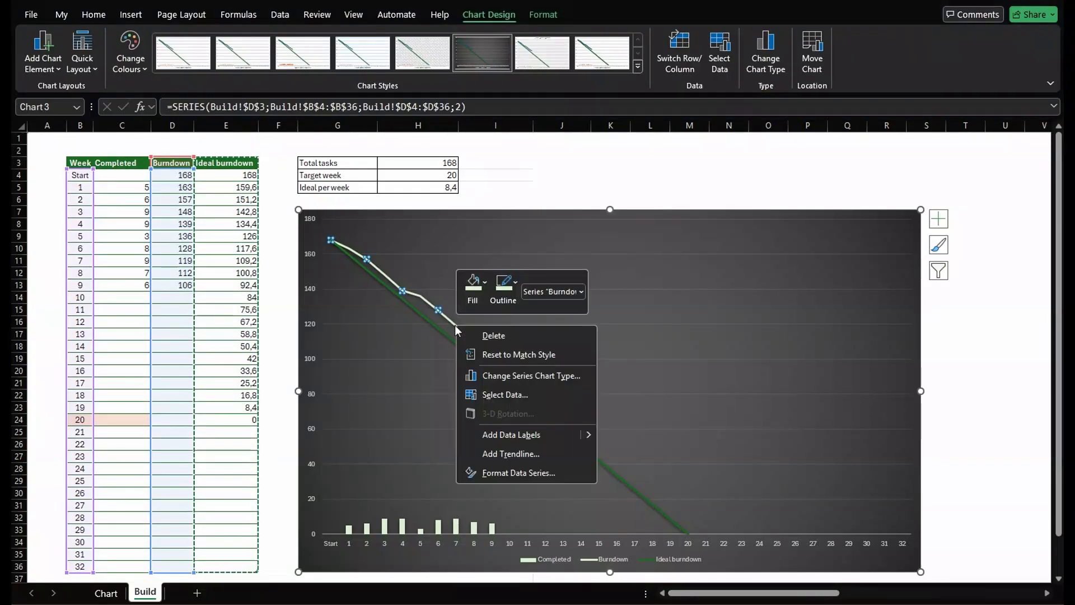
pyautogui.click(530, 453)
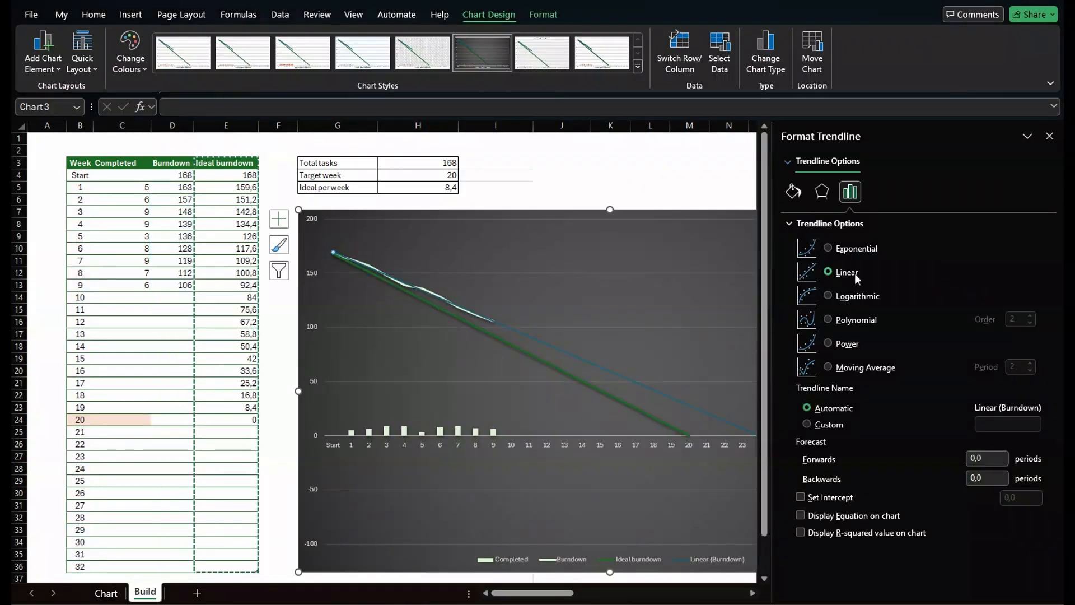
pyautogui.click(807, 424)
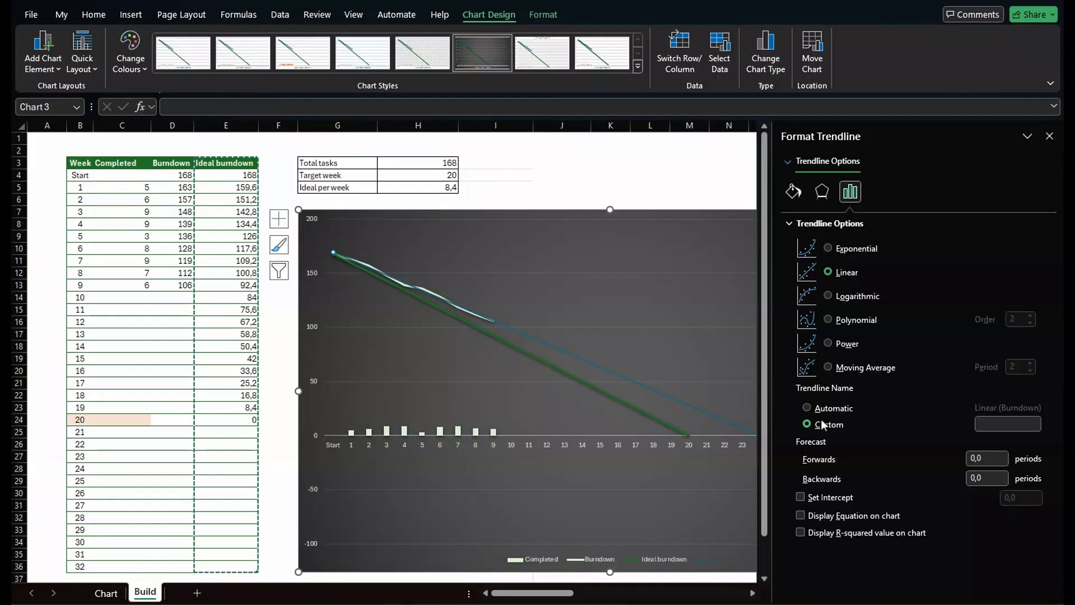
pyautogui.click(992, 427)
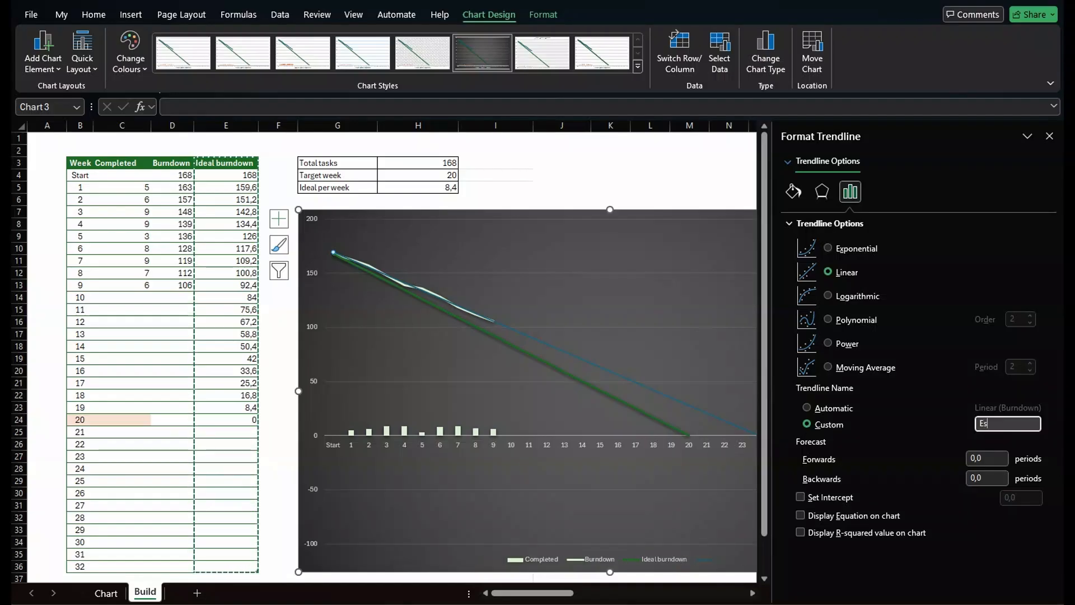
pyautogui.write('Estimade')
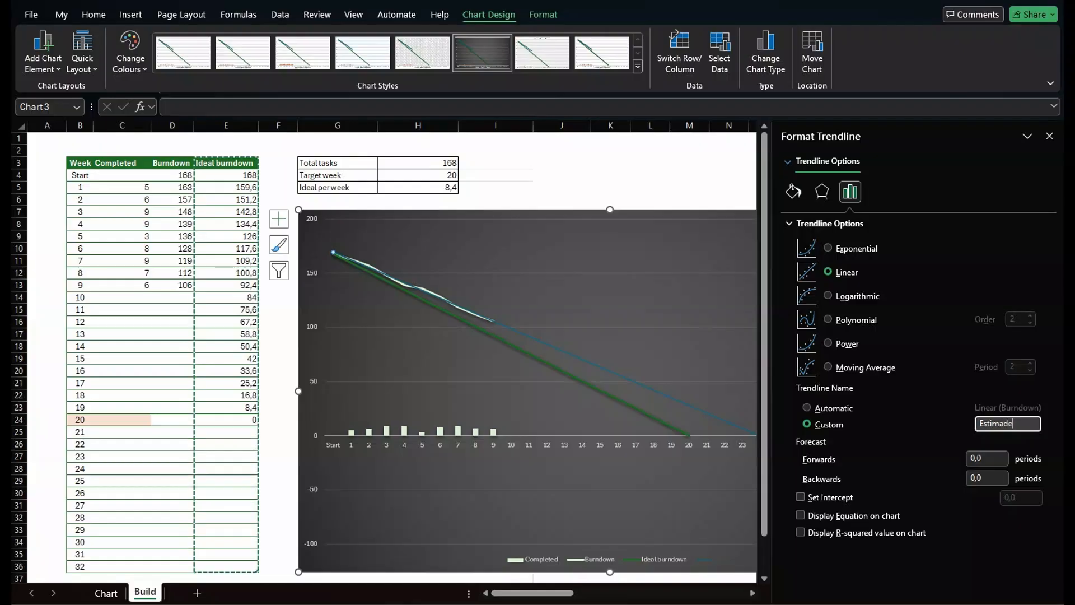
pyautogui.write('d end')
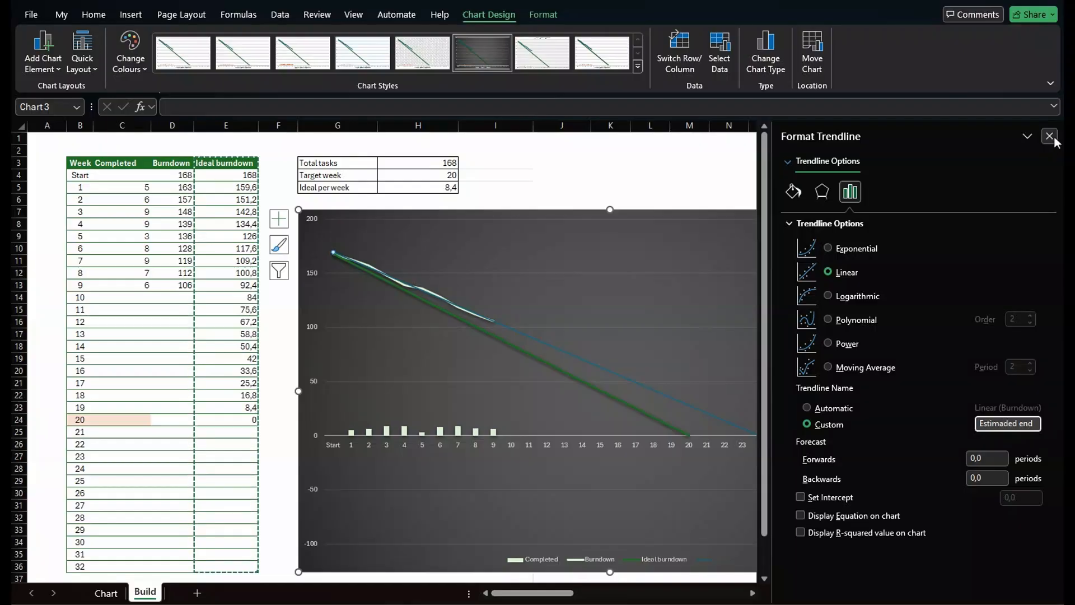
pyautogui.click(1049, 137)
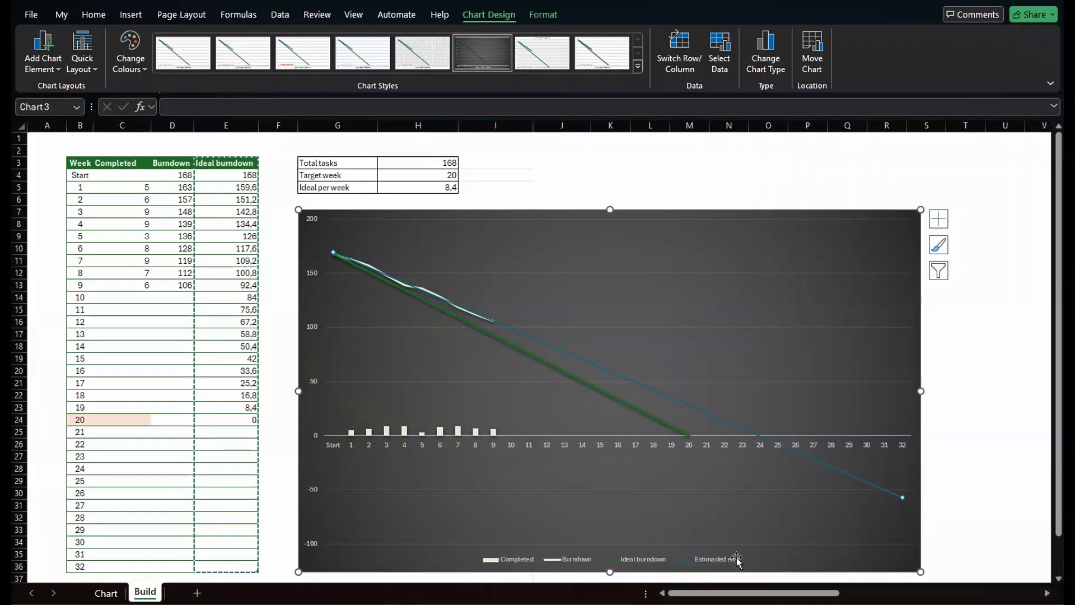
# Format the Estimaded end trendline as a solid white line.
pyautogui.rightClick(826, 470)
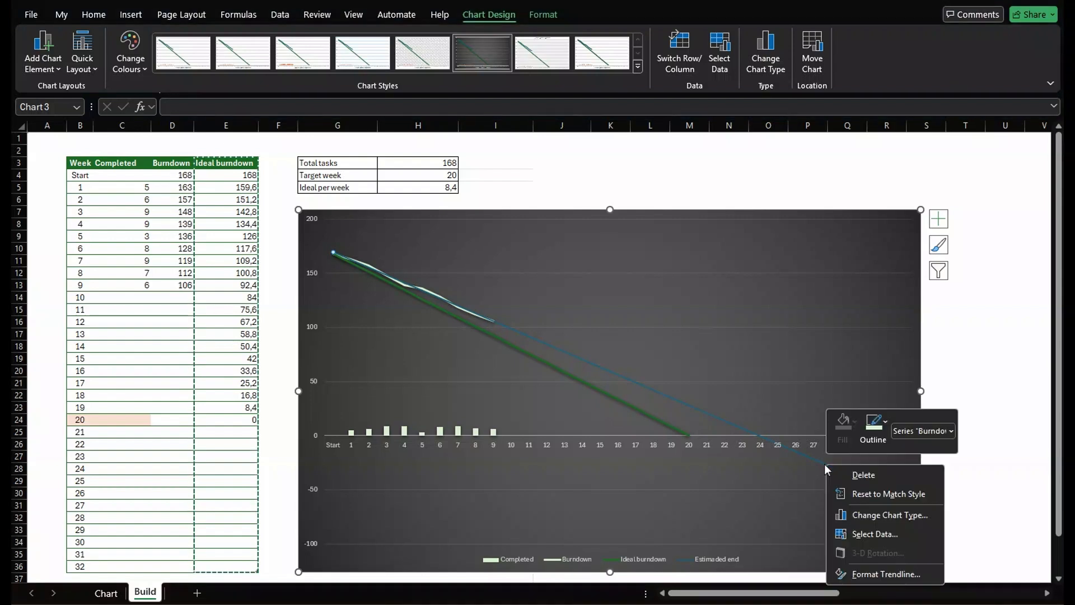
pyautogui.click(877, 441)
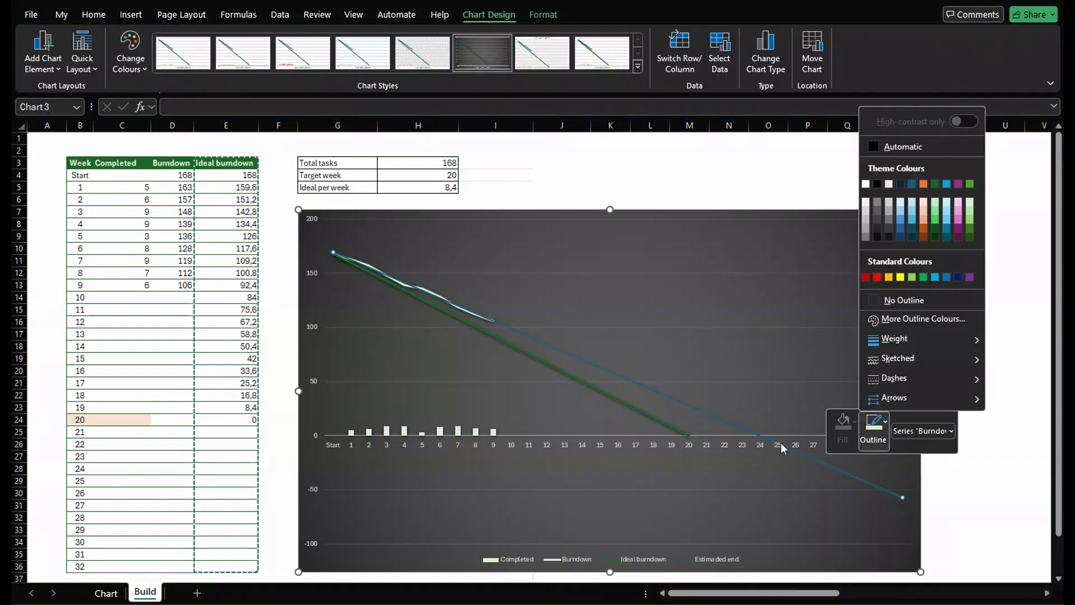
pyautogui.click(802, 455)
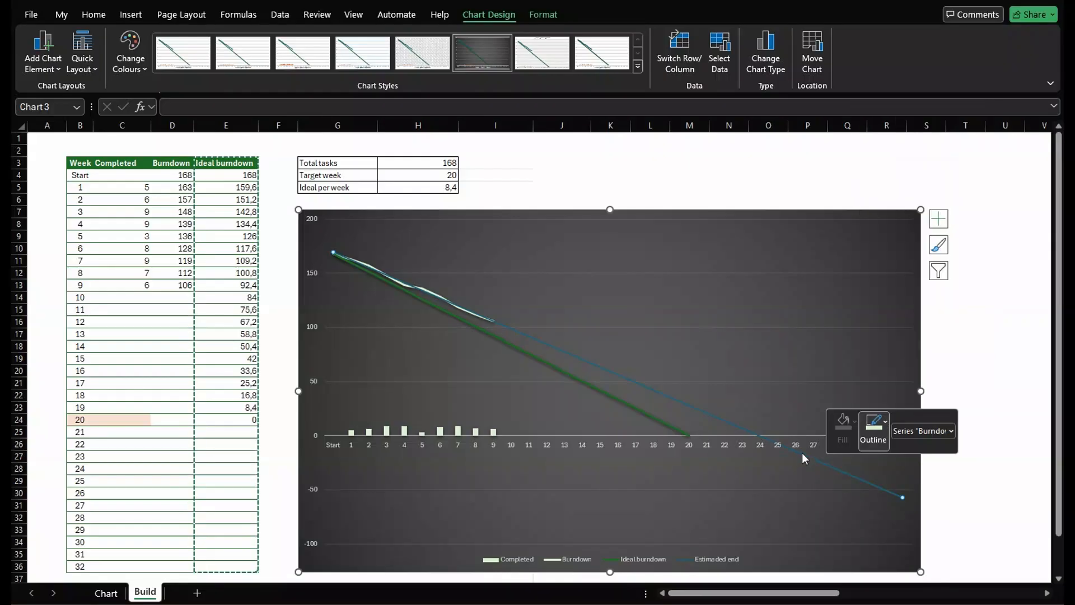
pyautogui.rightClick(798, 454)
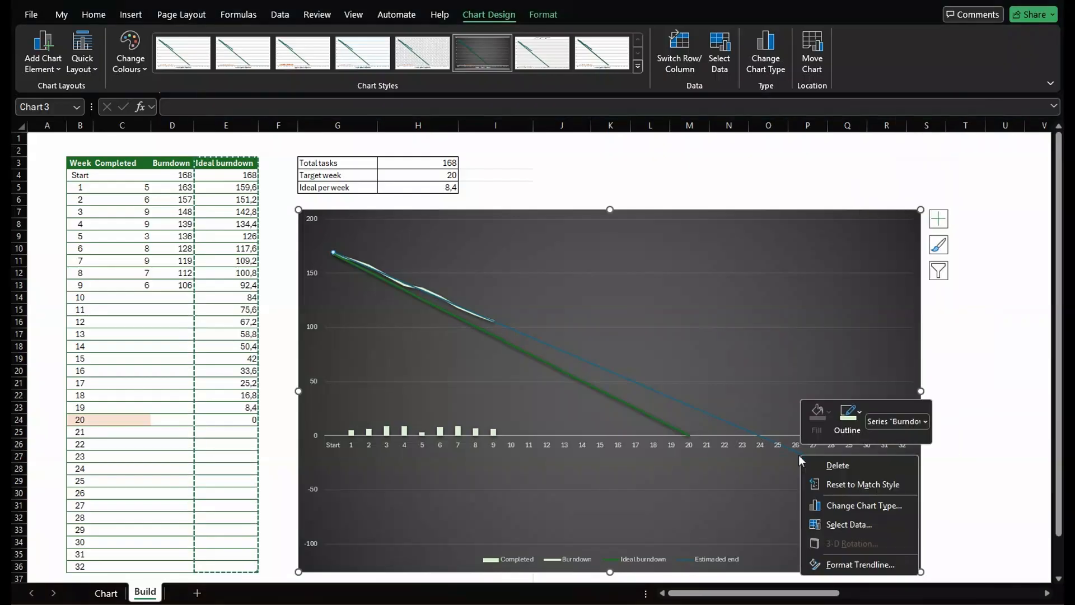
pyautogui.click(850, 566)
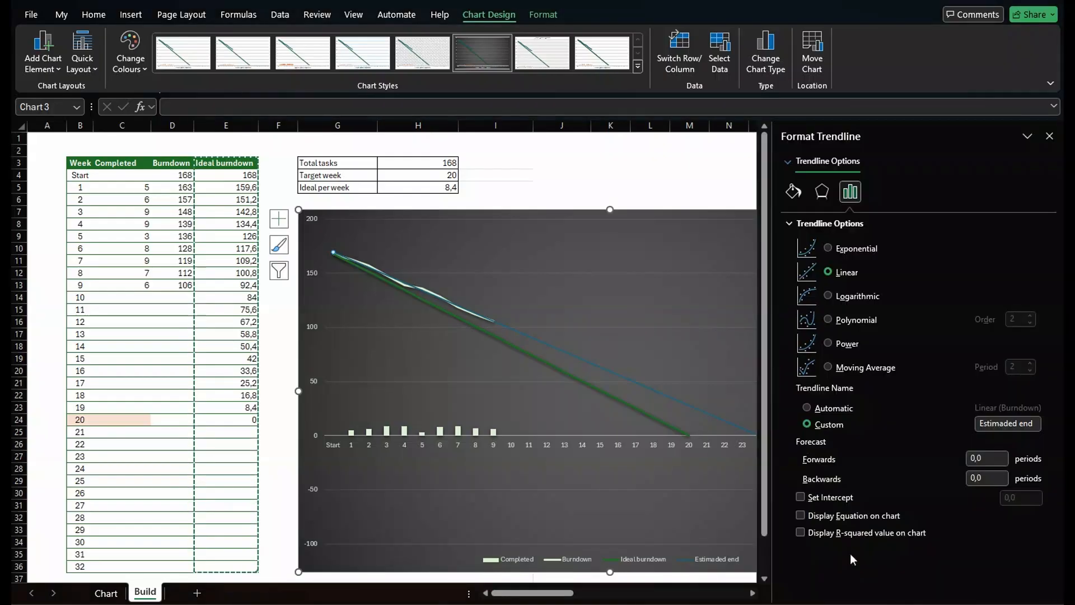
pyautogui.click(793, 192)
pyautogui.click(1029, 313)
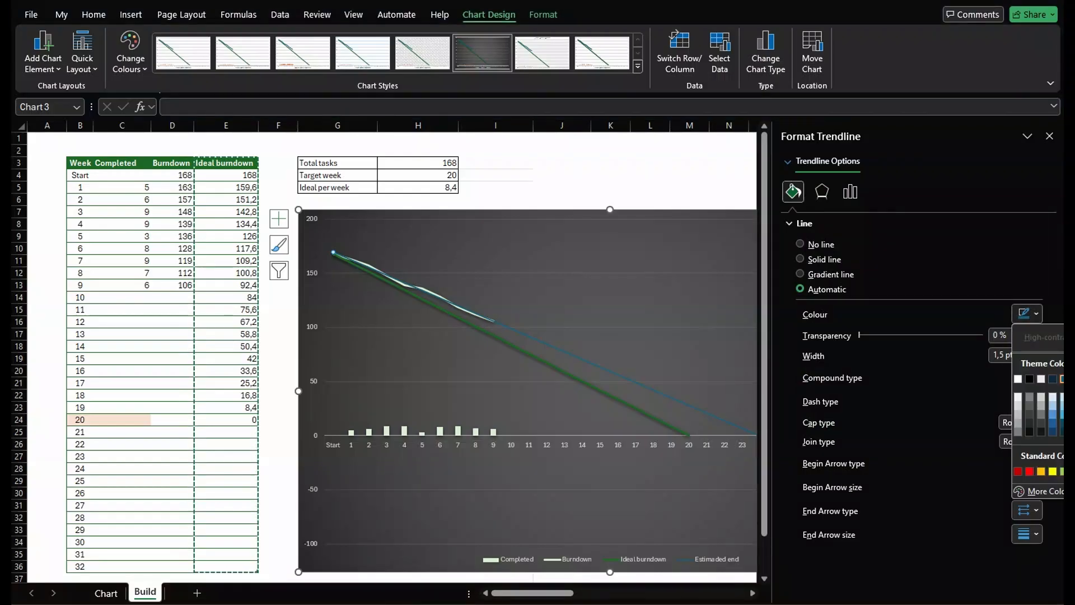
pyautogui.click(1041, 379)
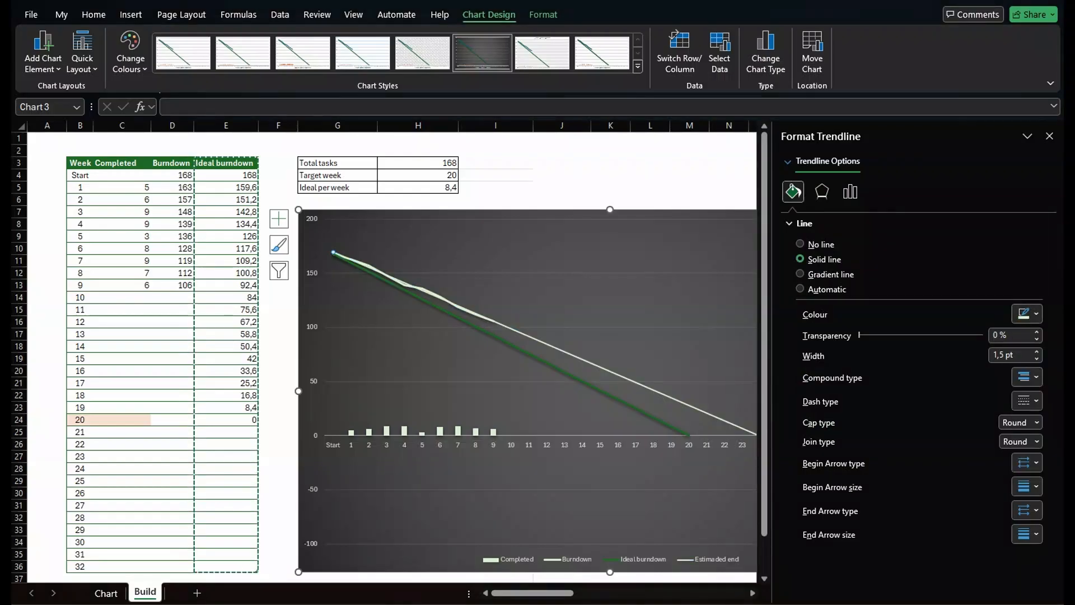
# Change the trendline's dash type to a dashed line.
pyautogui.click(1034, 382)
pyautogui.click(1034, 382)
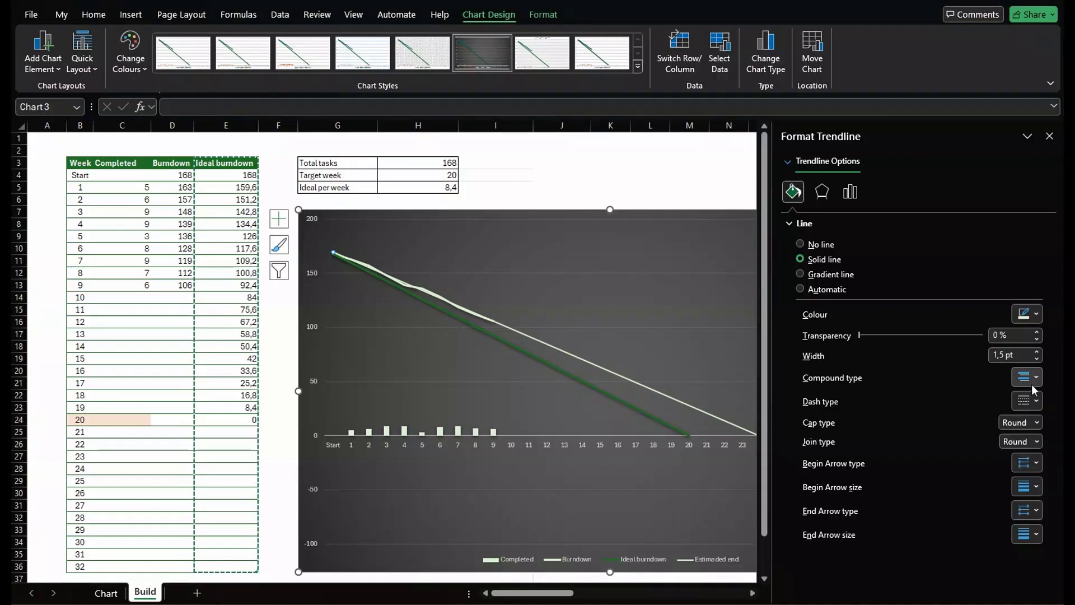
pyautogui.click(1035, 401)
pyautogui.click(1021, 448)
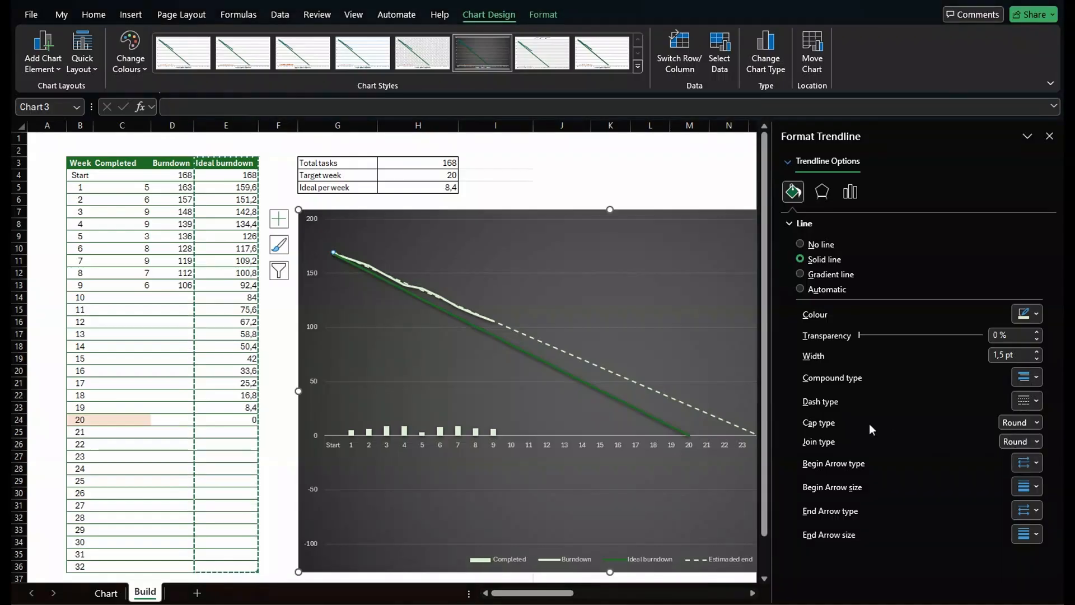
pyautogui.click(1049, 136)
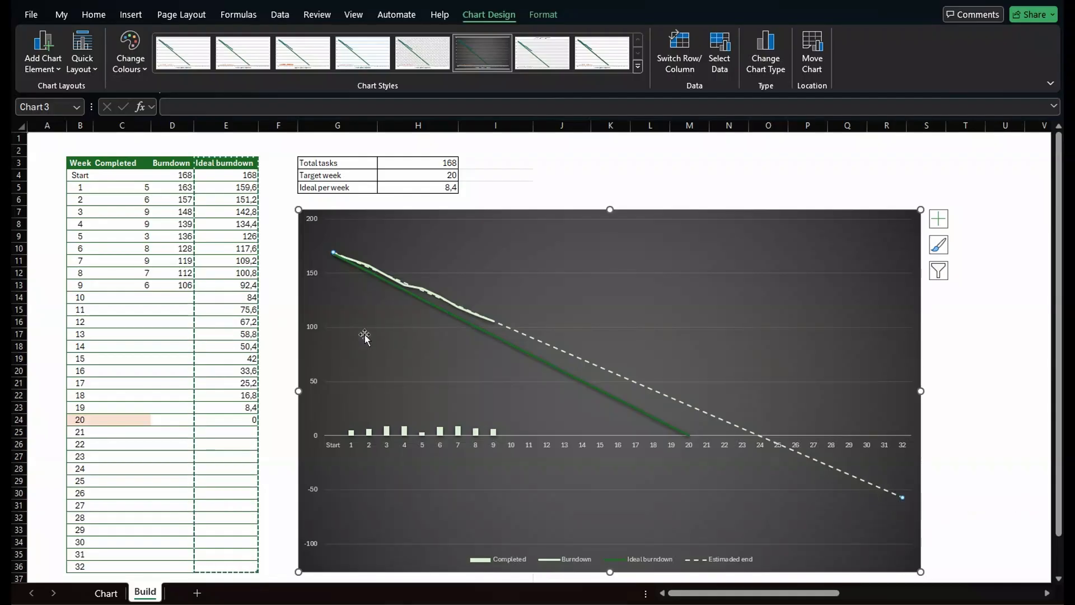
# Set the vertical axis minimum bound to 0.
pyautogui.click(312, 329)
pyautogui.rightClick(312, 330)
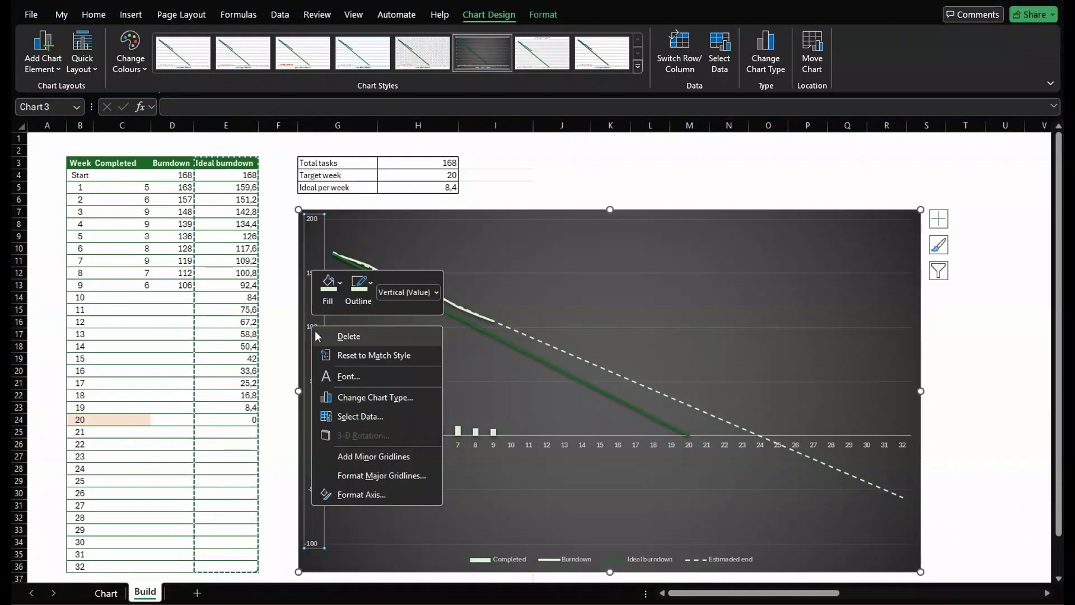
pyautogui.click(358, 495)
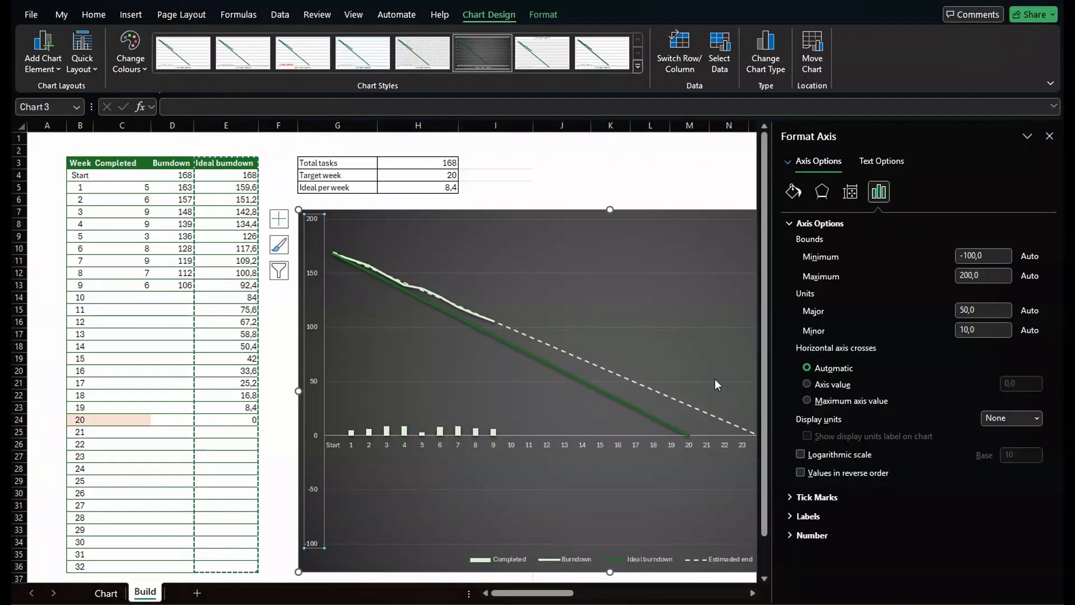
pyautogui.click(992, 259)
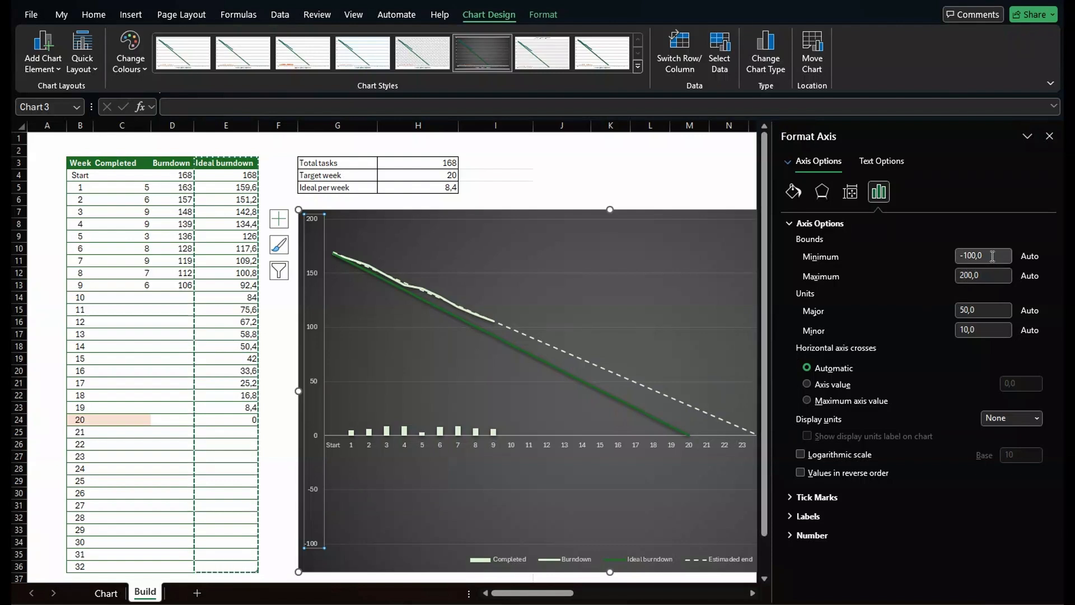
pyautogui.moveTo(993, 257); pyautogui.dragTo(915, 252)
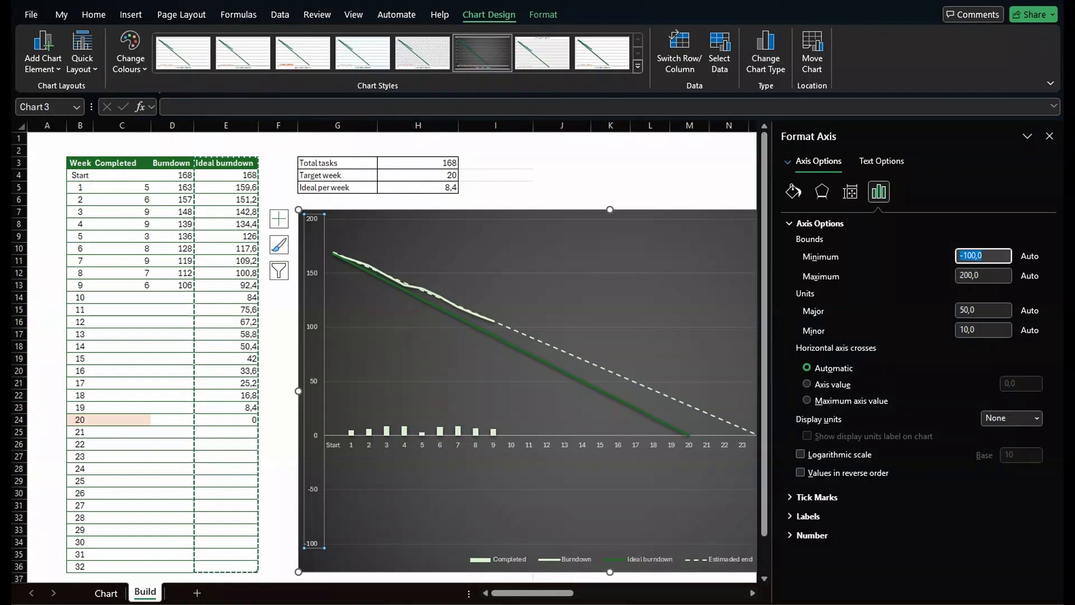
pyautogui.write('0')
pyautogui.press('Tab')
pyautogui.click(1045, 137)
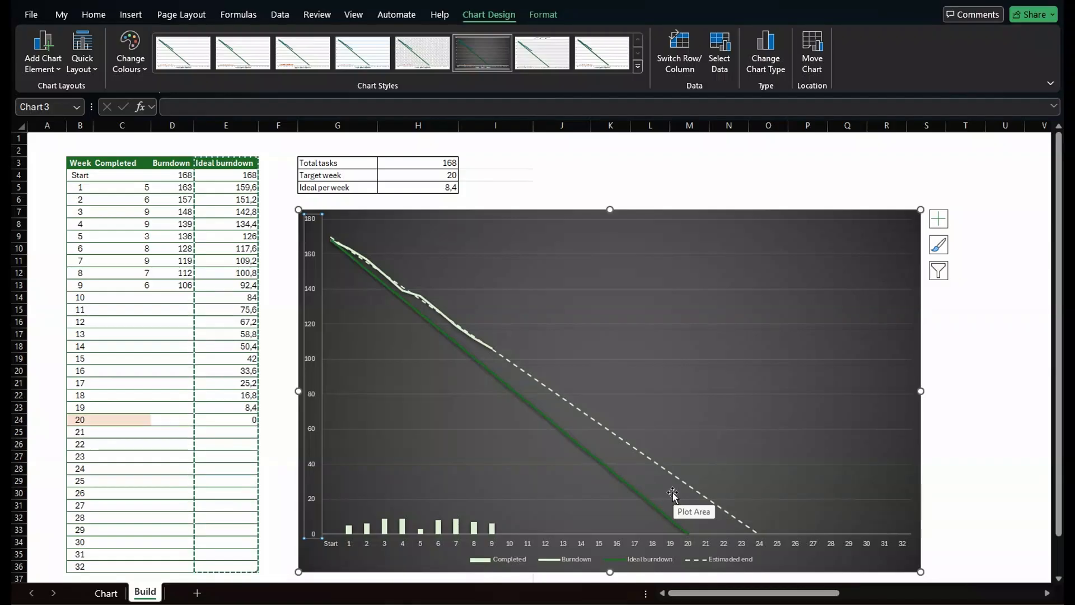
# Add a chart title above the chart reading Proiject progress.
pyautogui.click(55, 55)
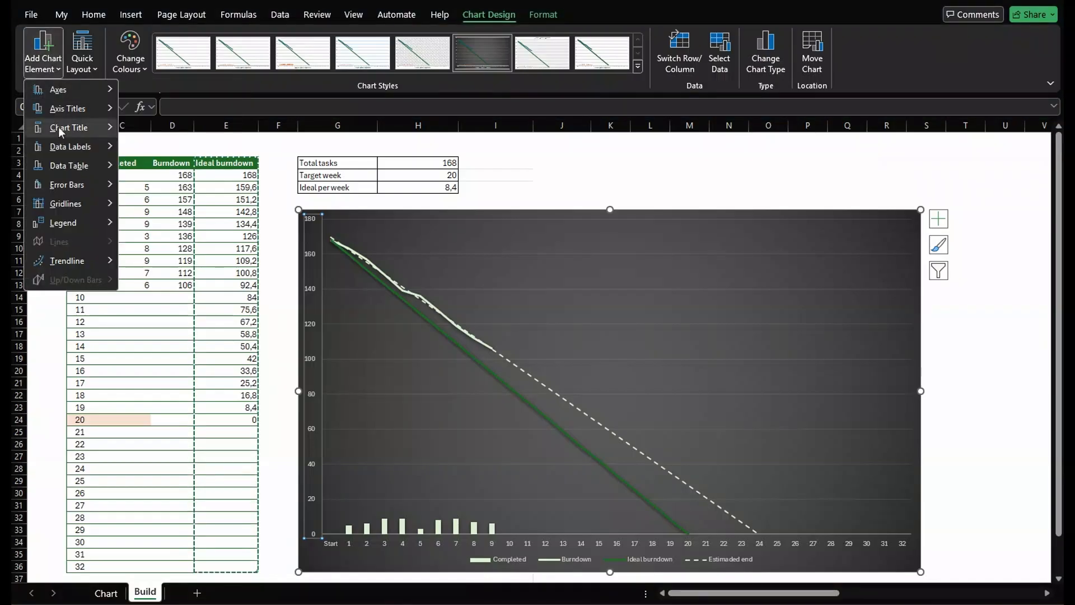
pyautogui.moveTo(65, 130)
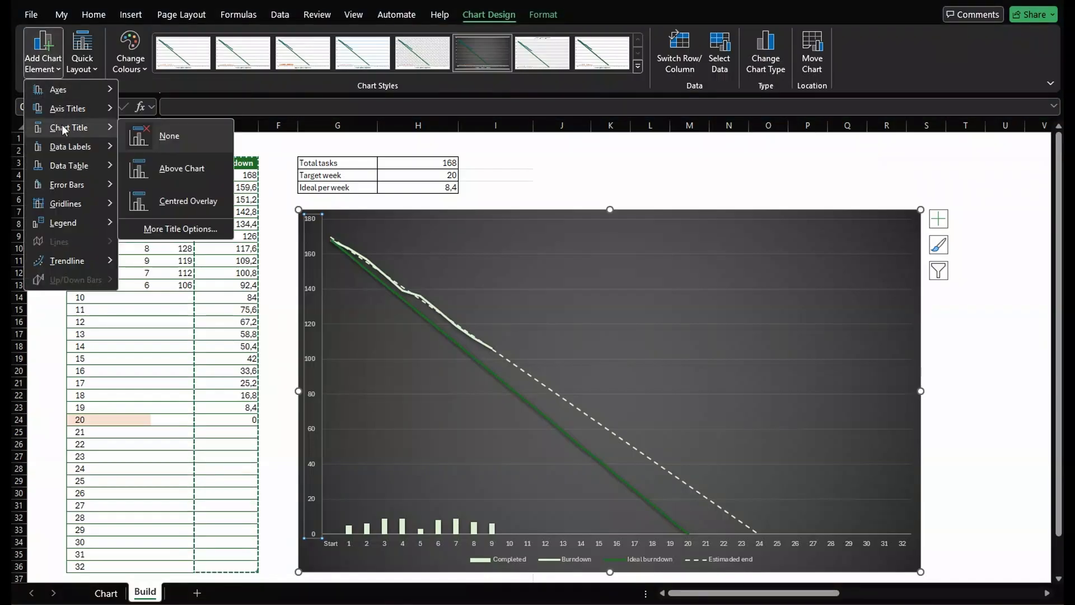
pyautogui.click(180, 168)
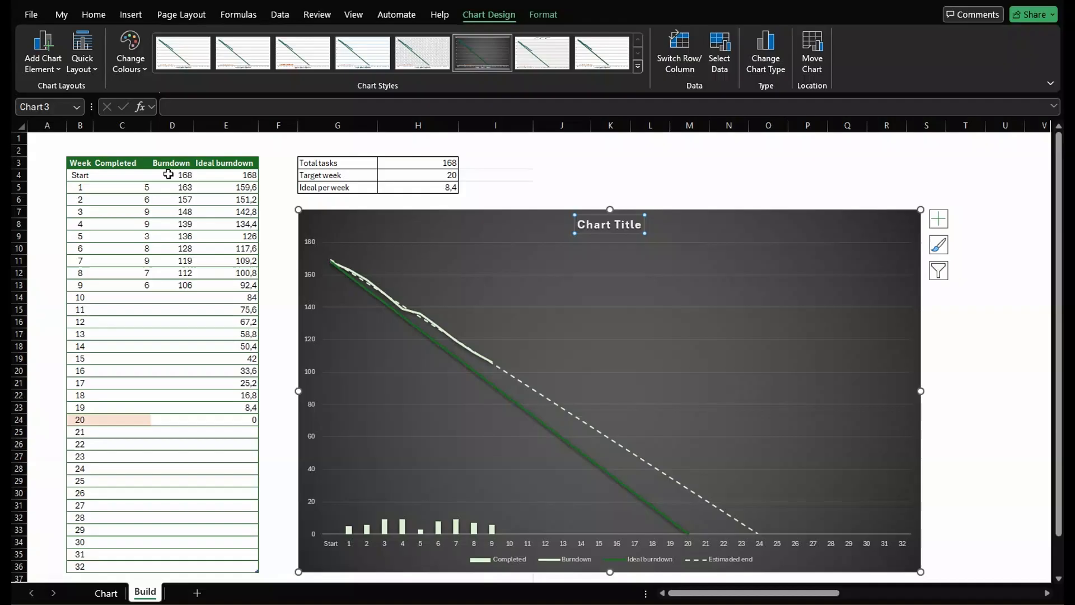
pyautogui.doubleClick(605, 230)
pyautogui.moveTo(642, 225); pyautogui.dragTo(560, 218)
pyautogui.write('Proij')
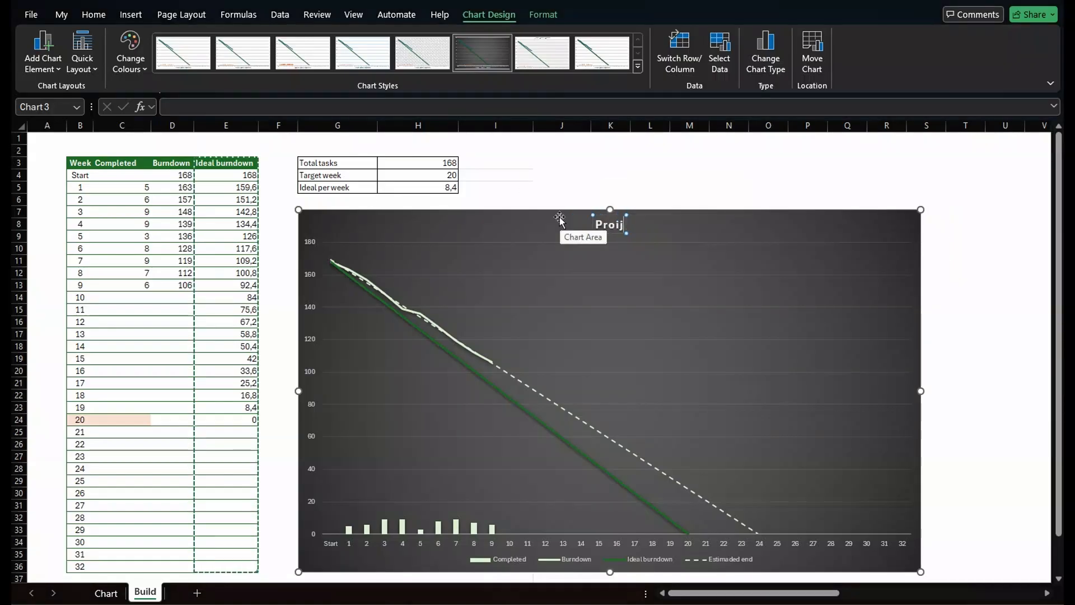
pyautogui.write('ect progress')
pyautogui.press('Escape')
pyautogui.click(309, 263)
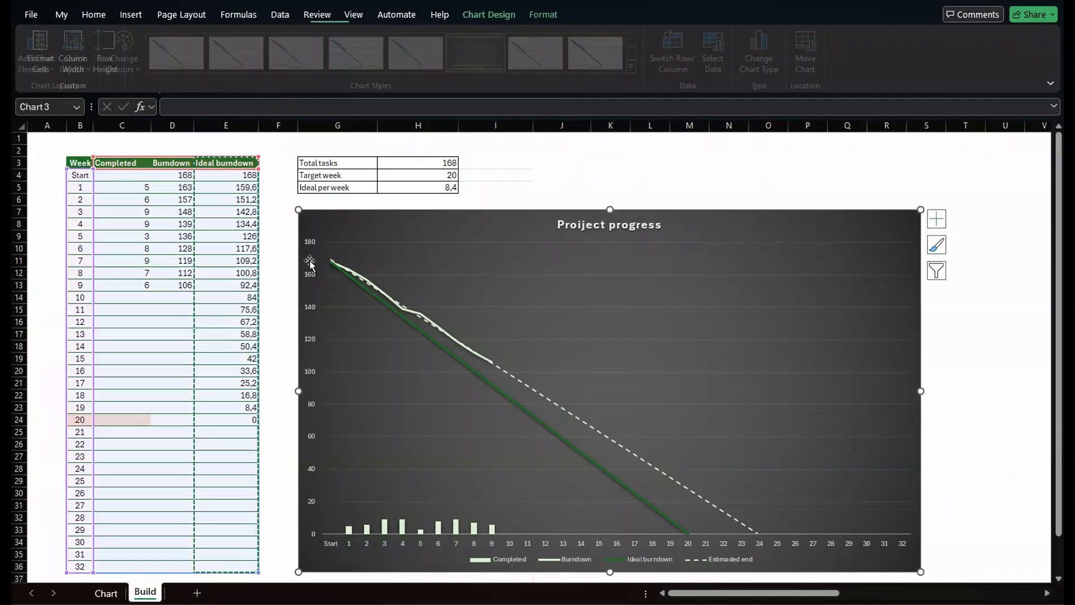
# Add a primary vertical axis title reading Tasks.
pyautogui.click(43, 50)
pyautogui.moveTo(94, 119)
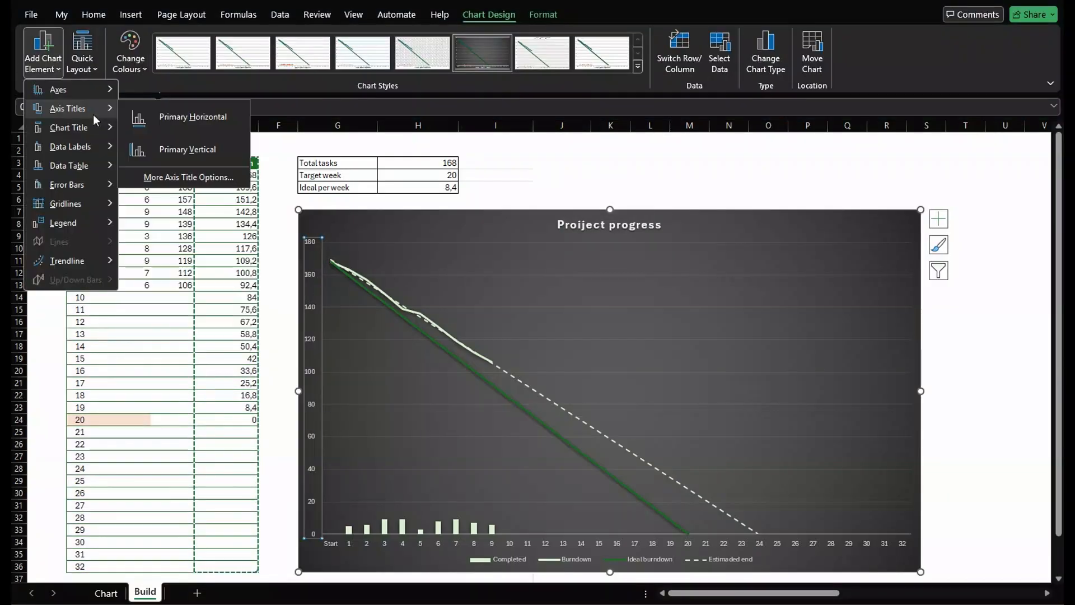
pyautogui.click(168, 148)
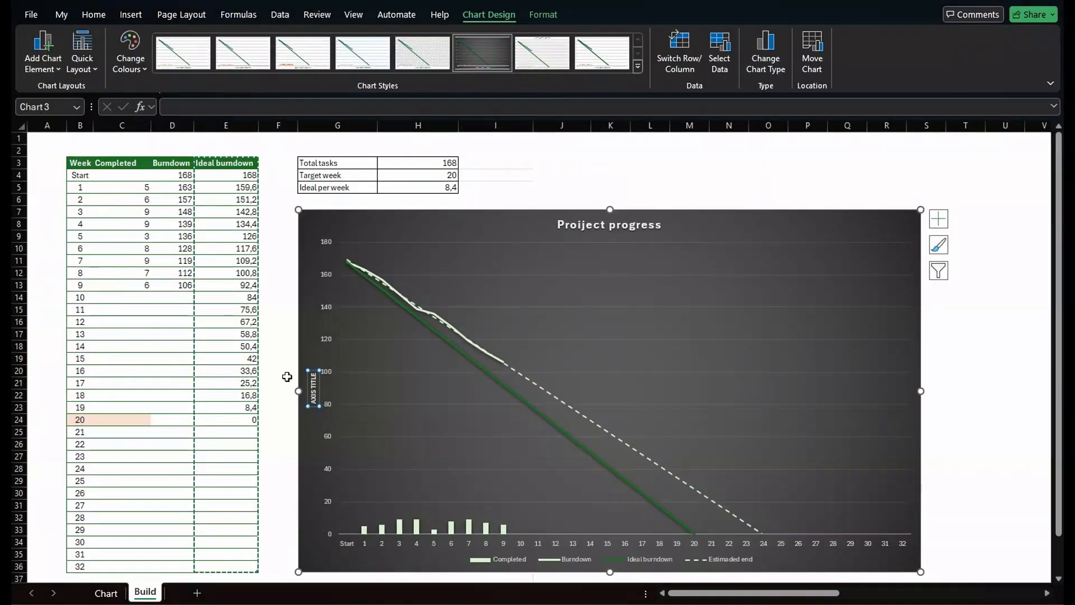
pyautogui.write('Tasks')
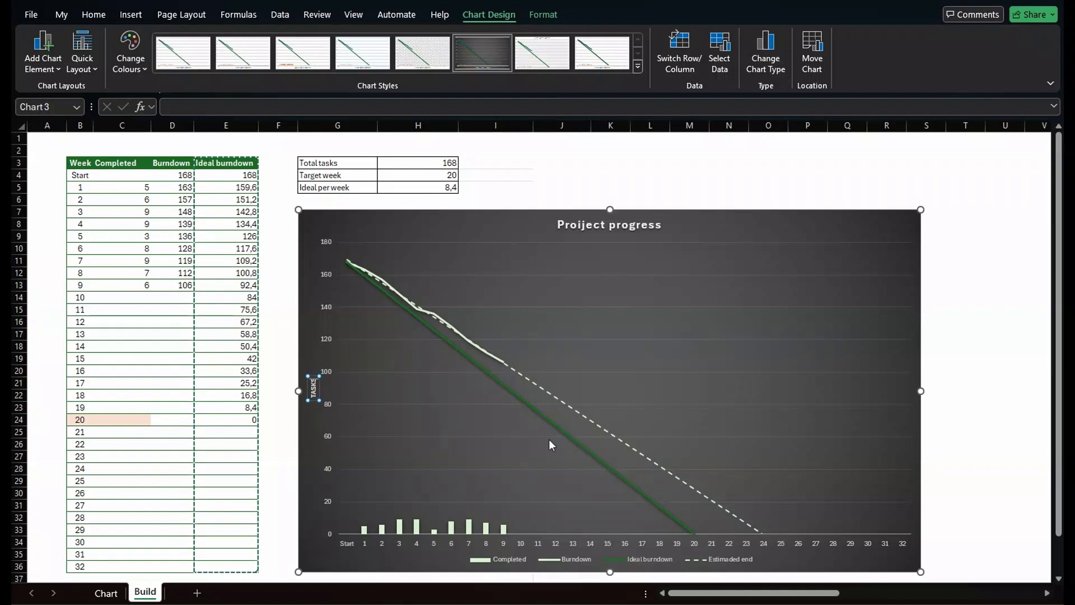
# Add a primary horizontal axis title reading Week.
pyautogui.click(516, 221)
pyautogui.click(43, 52)
pyautogui.moveTo(67, 108)
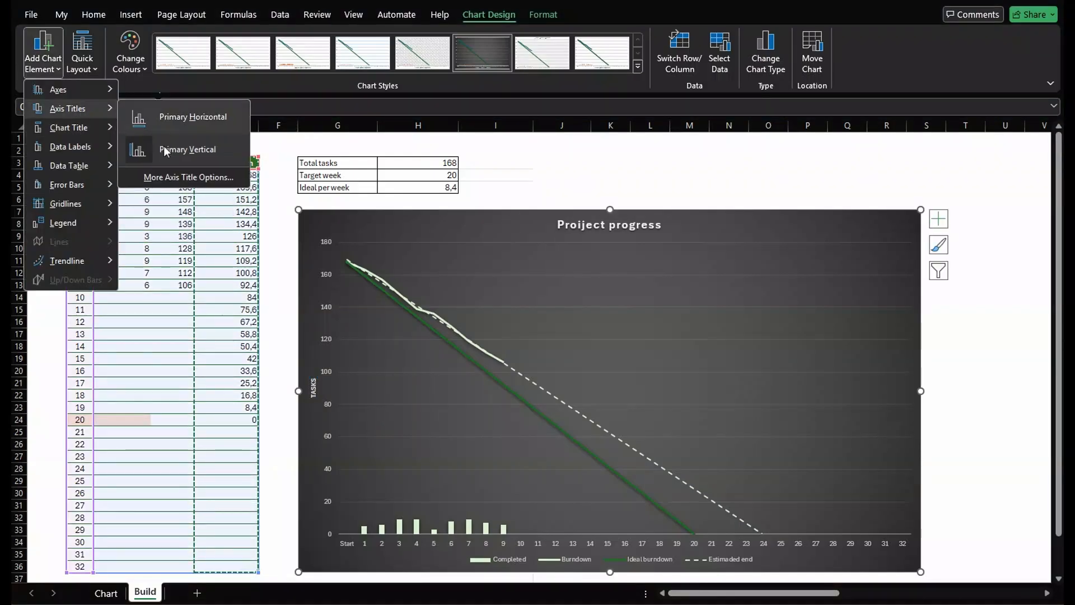
pyautogui.click(175, 128)
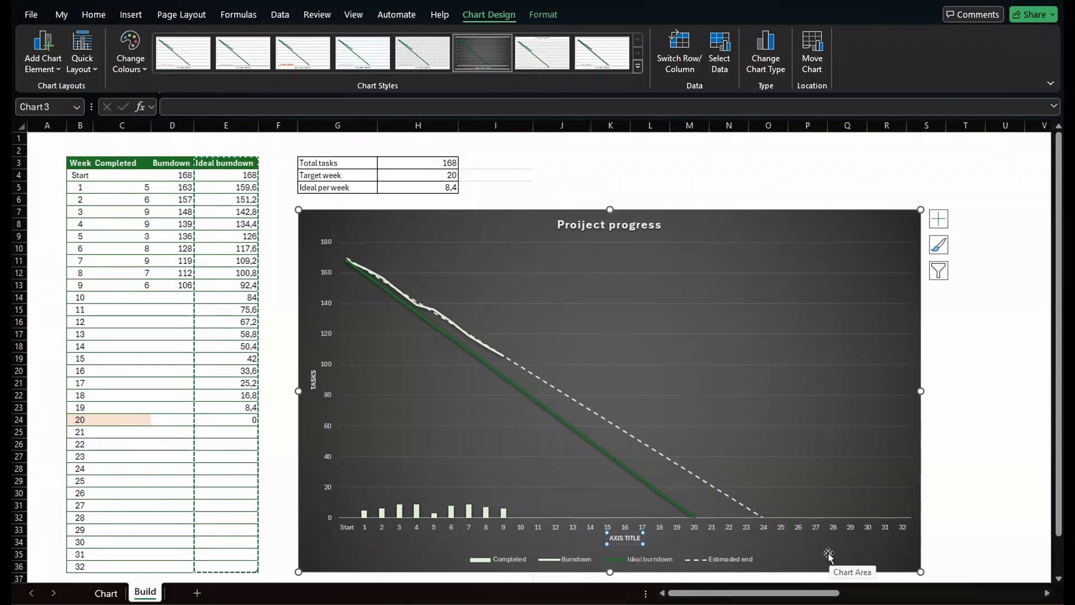
pyautogui.write('Week')
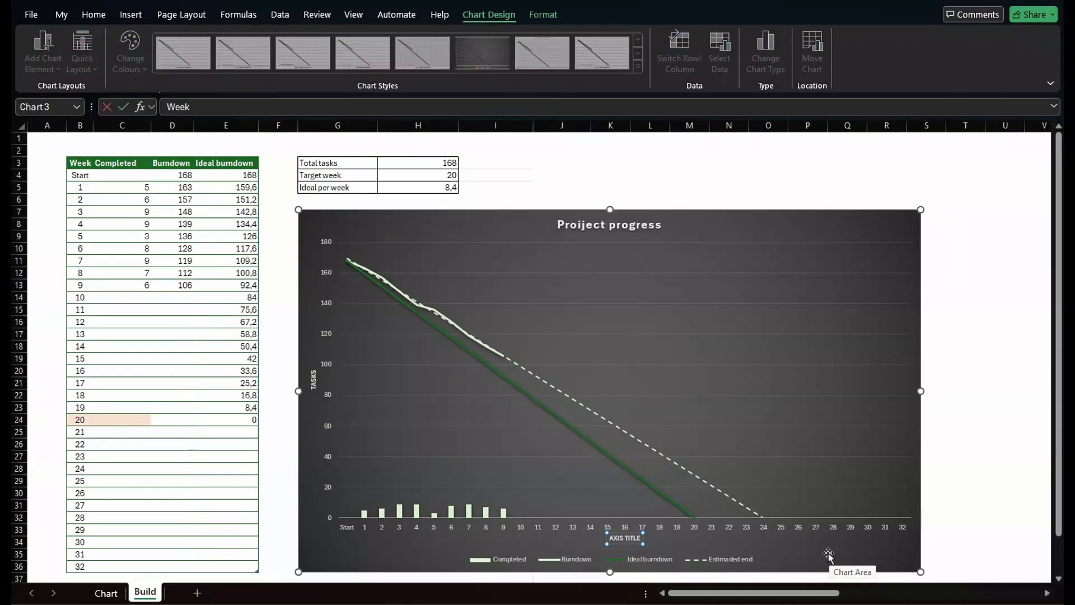
pyautogui.press('Return')
# Correct the chart title's spelling so it reads Project progress.
pyautogui.doubleClick(582, 224)
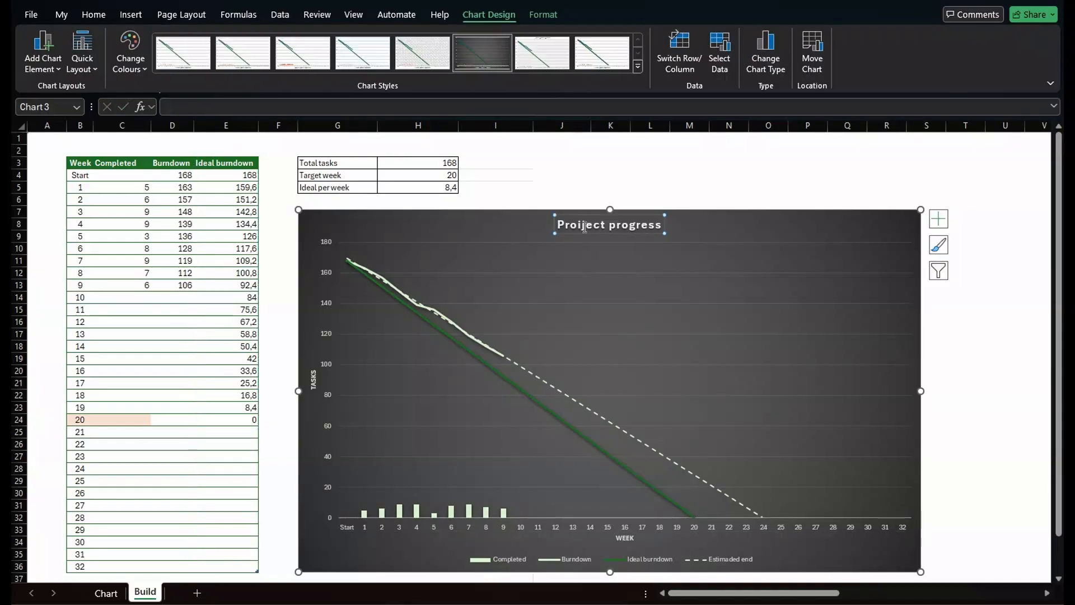
pyautogui.click(612, 226)
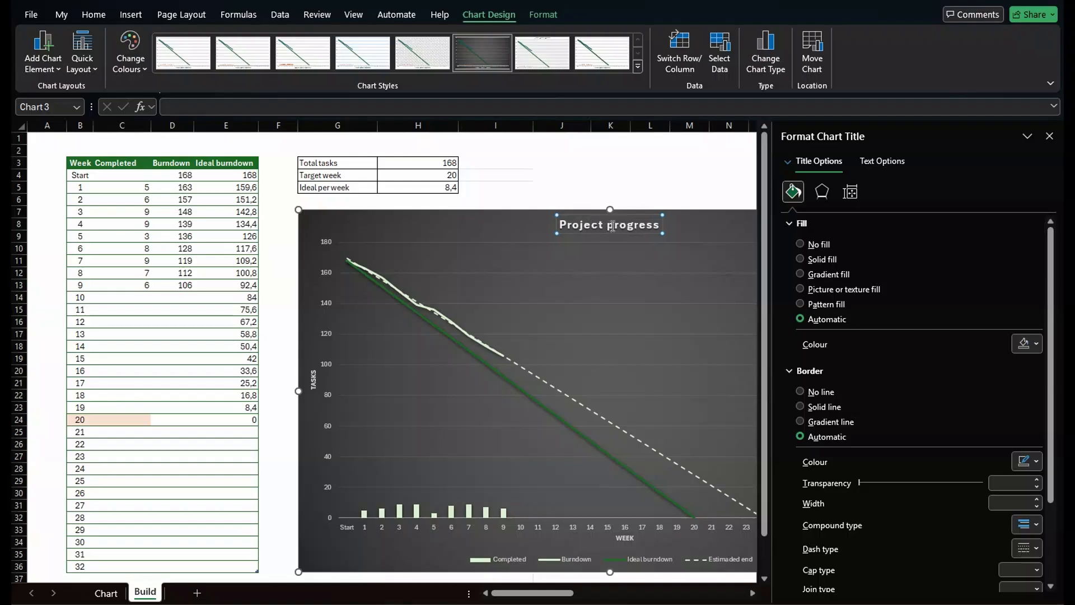
# Make the vertical axis labels bold and increase their font size to 10.5.
pyautogui.click(327, 273)
pyautogui.click(327, 272)
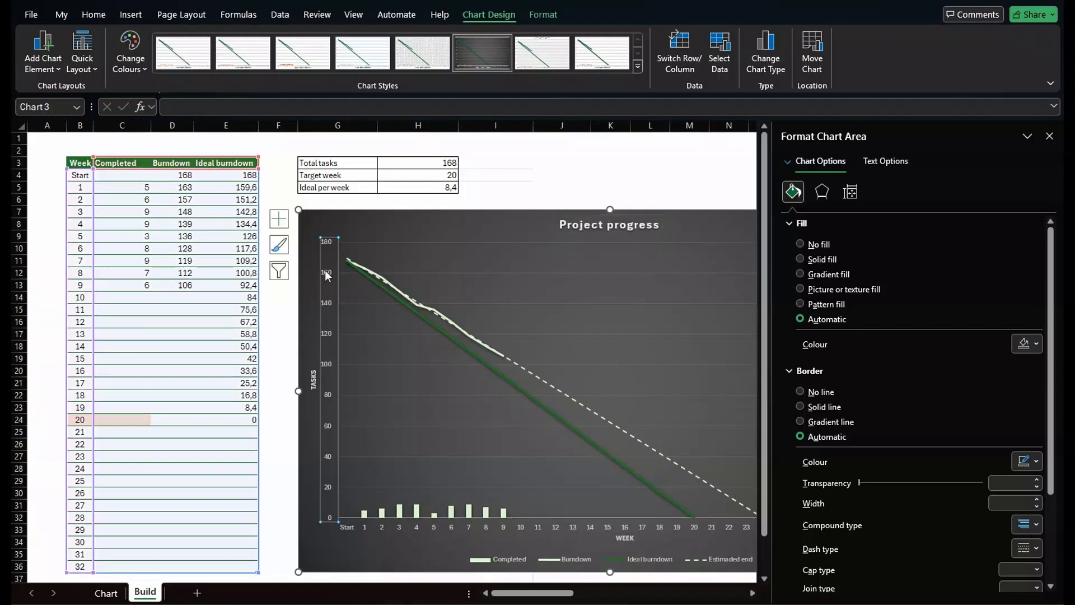
pyautogui.click(95, 15)
pyautogui.click(99, 61)
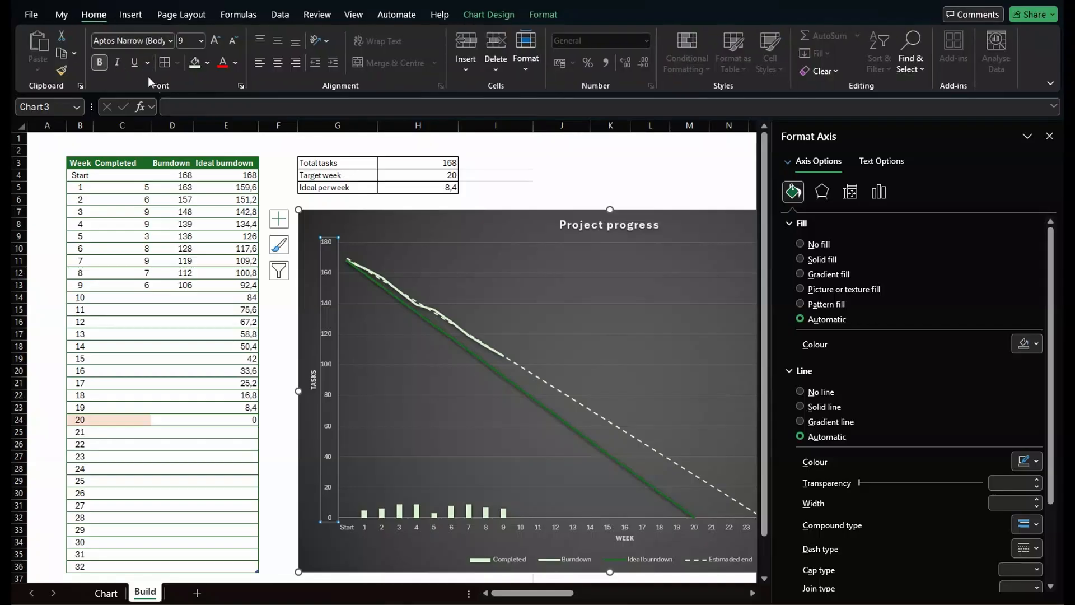
pyautogui.click(216, 42)
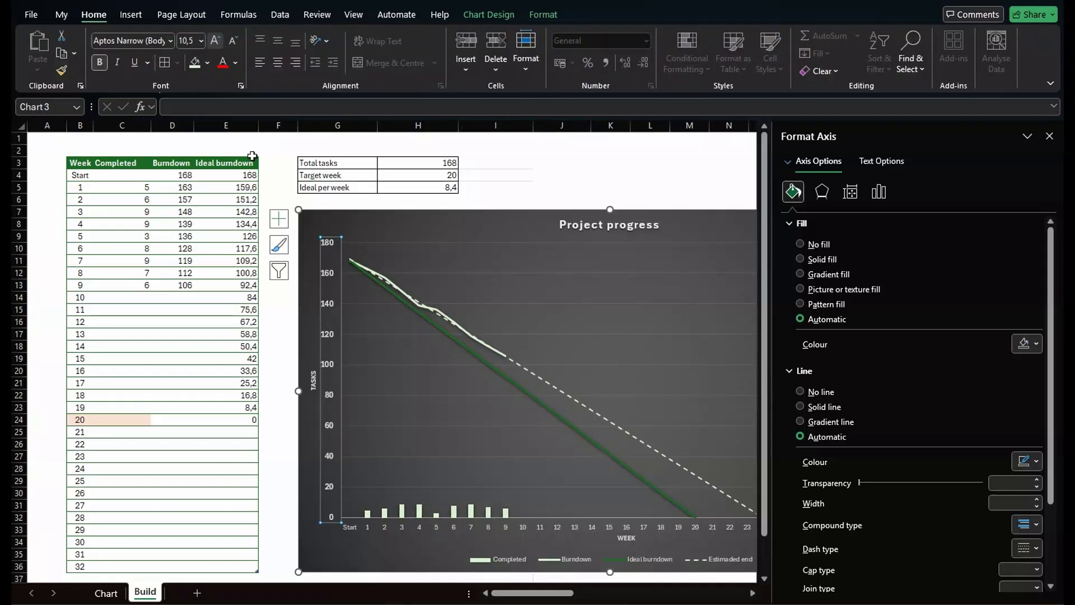
# Increase the font size of the whole chart area by one step.
pyautogui.click(616, 526)
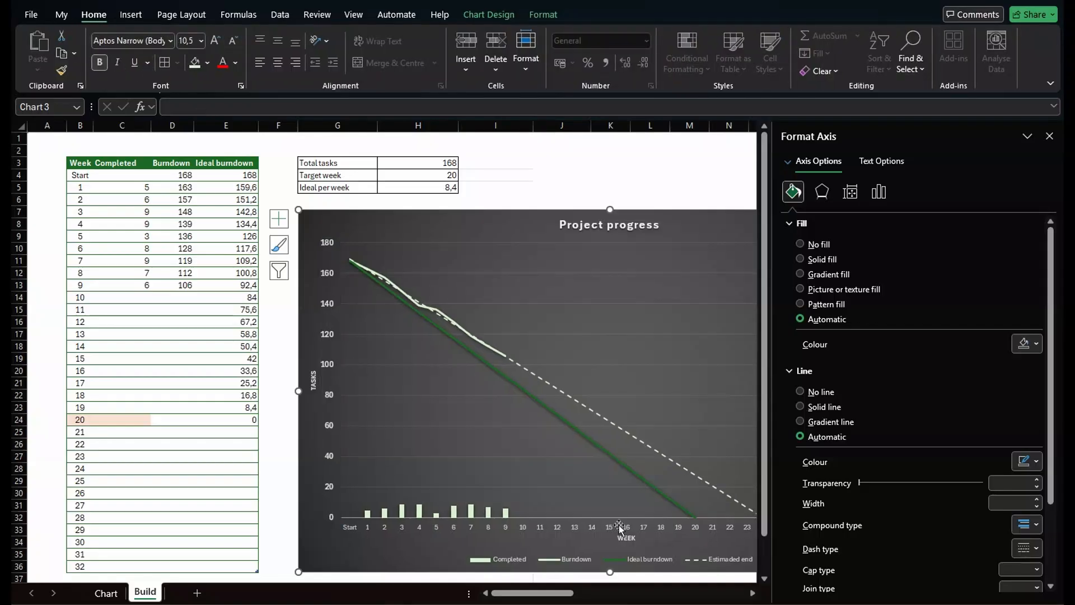
pyautogui.click(213, 42)
# Enlarge the chart title's font by one step, then deselect the chart and close the format pane.
pyautogui.click(594, 223)
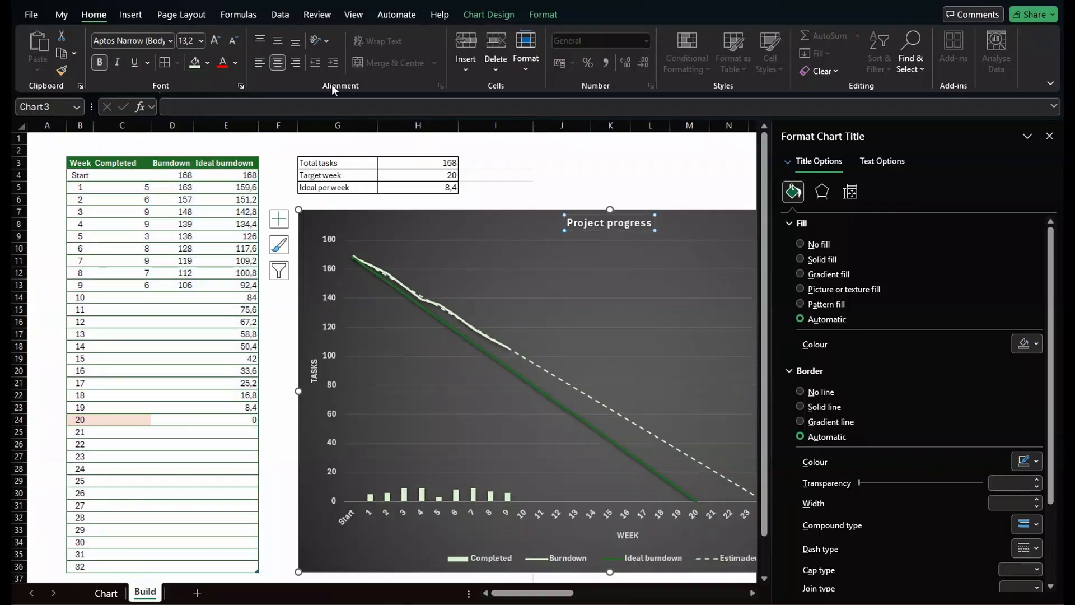
pyautogui.click(216, 41)
pyautogui.click(557, 200)
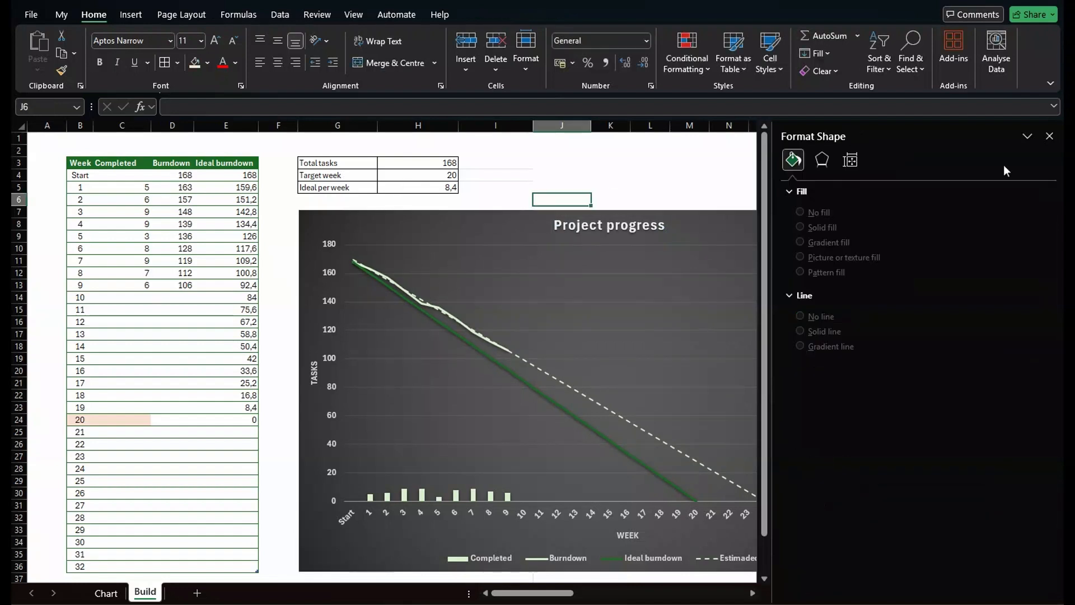
pyautogui.click(1050, 136)
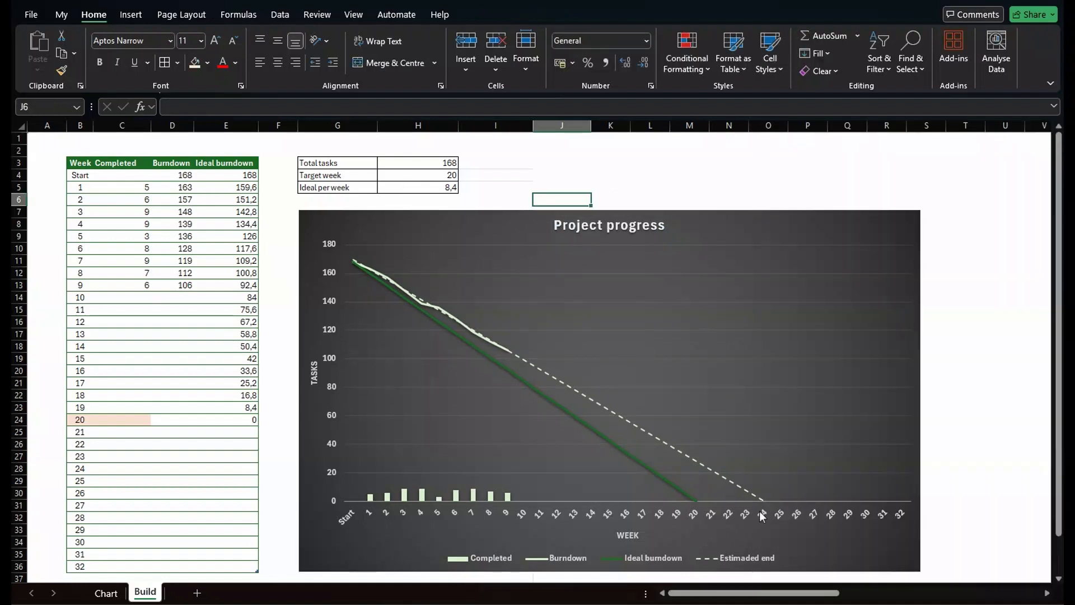
# Decrease the horizontal axis labels' font size to 10.
pyautogui.click(725, 516)
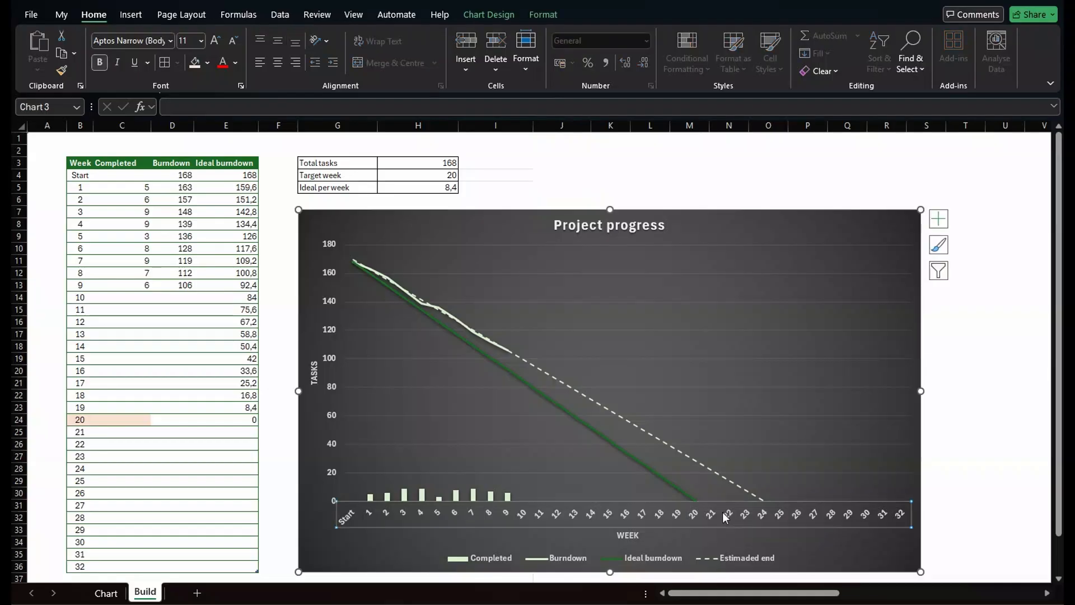
pyautogui.click(233, 40)
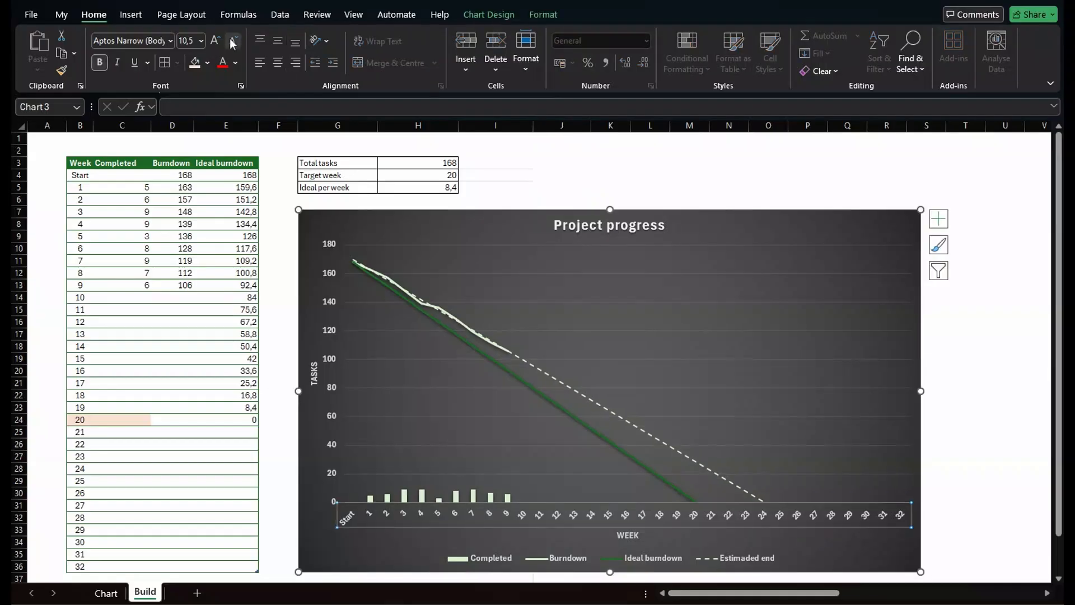
pyautogui.click(955, 336)
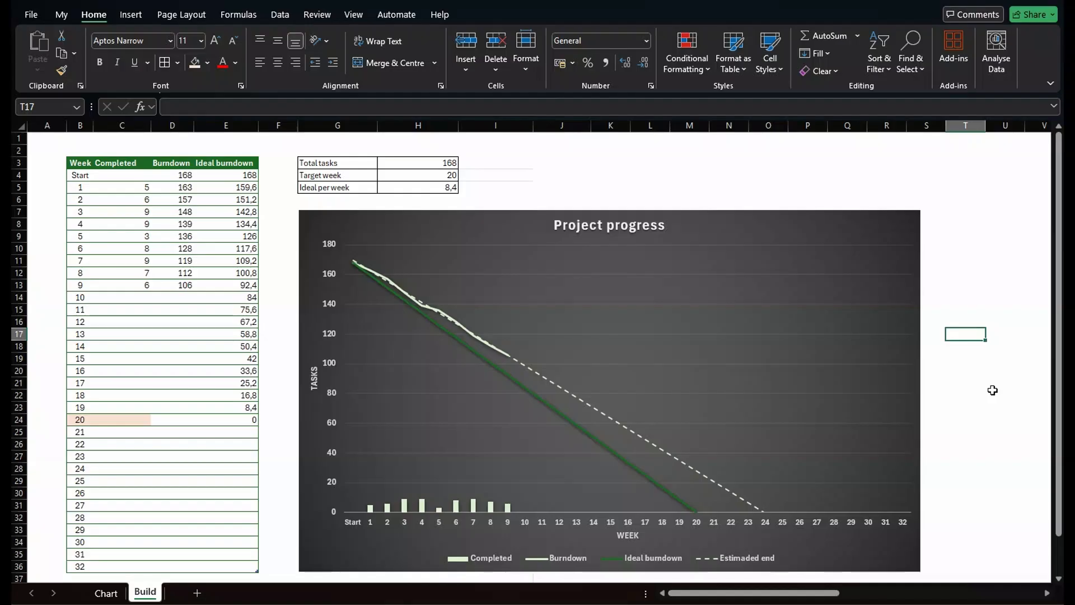